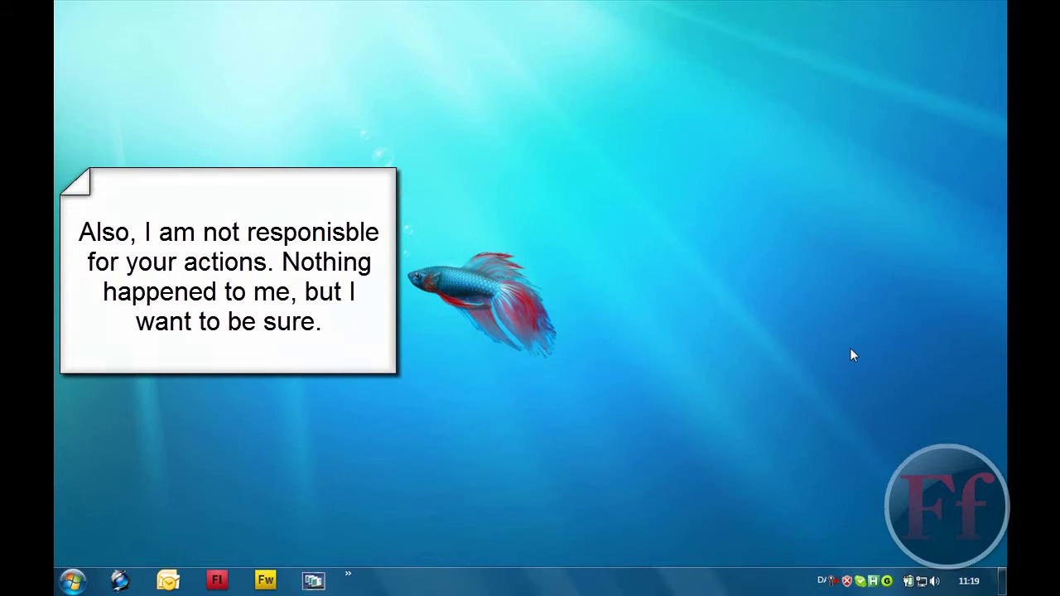
# Restore Firefox and scroll the How-To Geek article to the 'Download the Patched Theme Files' step
pyautogui.moveTo(59, 522)
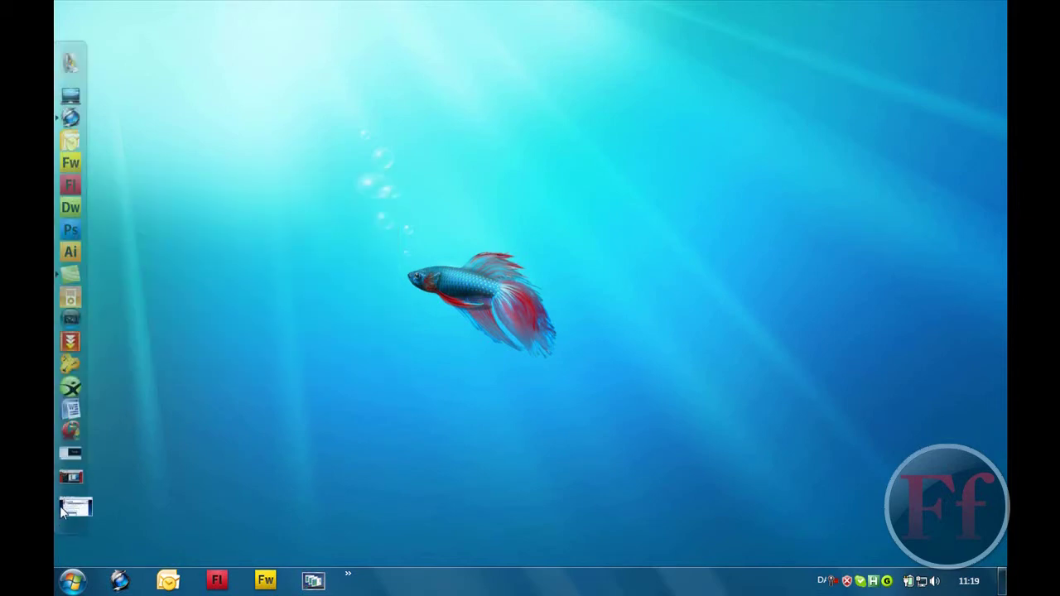
pyautogui.click(70, 507)
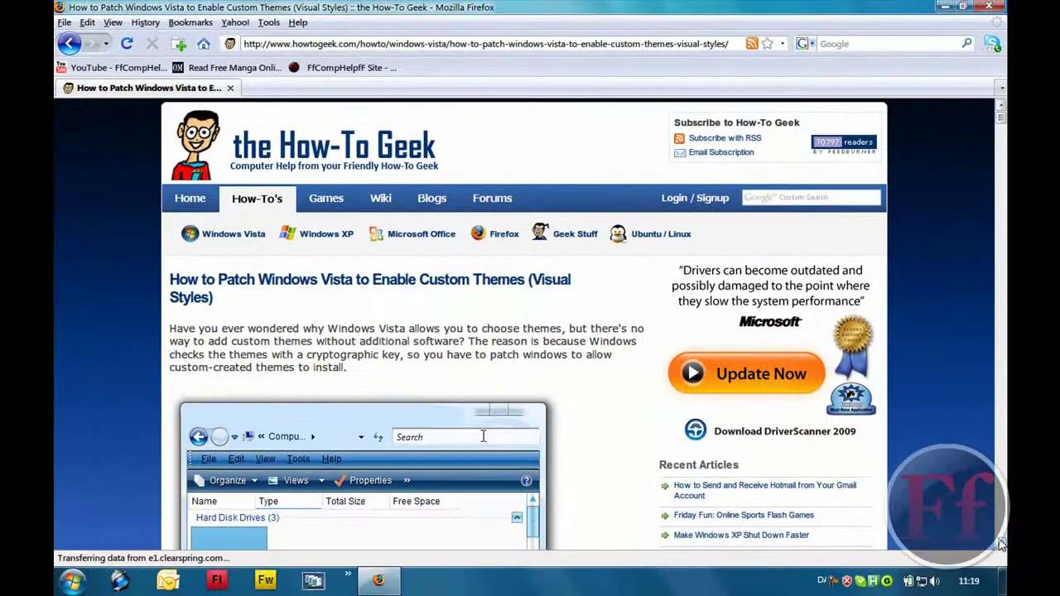
pyautogui.scroll(-2, 1002, 543)
pyautogui.scroll(-5, 1001, 543)
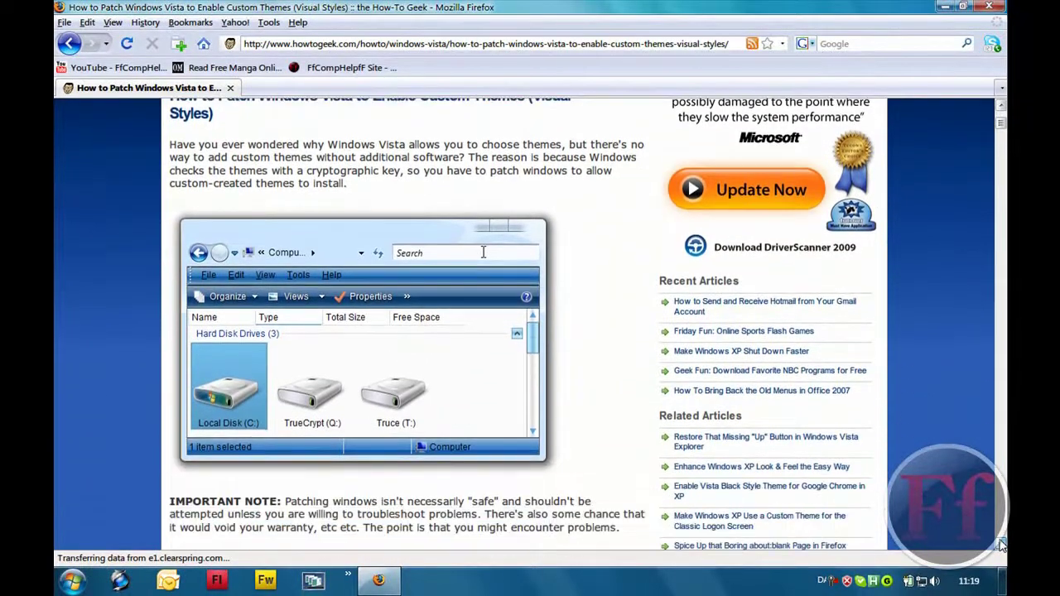
pyautogui.scroll(-1, 1002, 543)
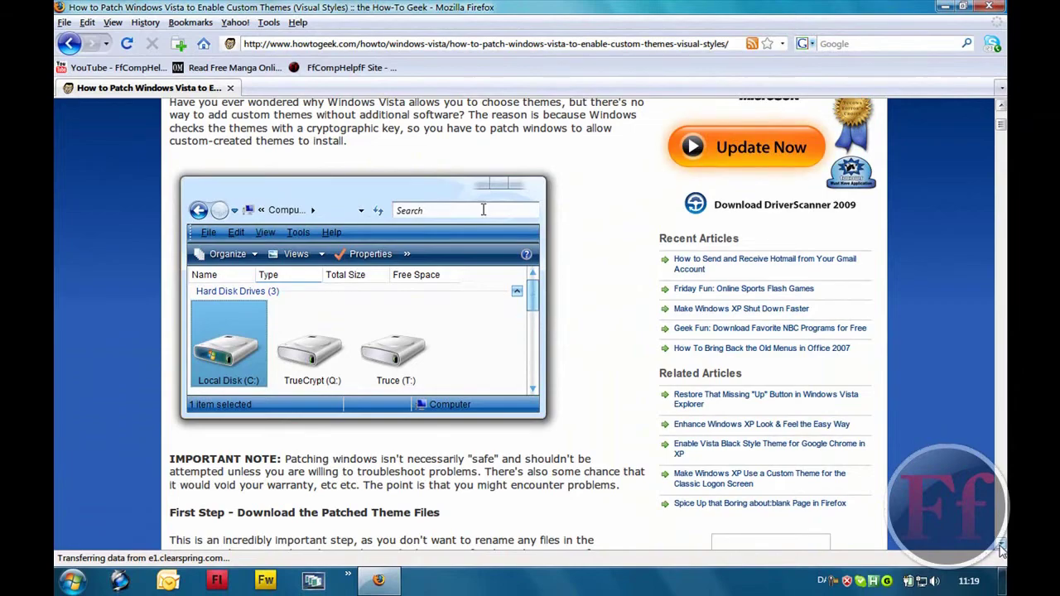
pyautogui.scroll(-2, 1000, 545)
pyautogui.scroll(-4, 1000, 545)
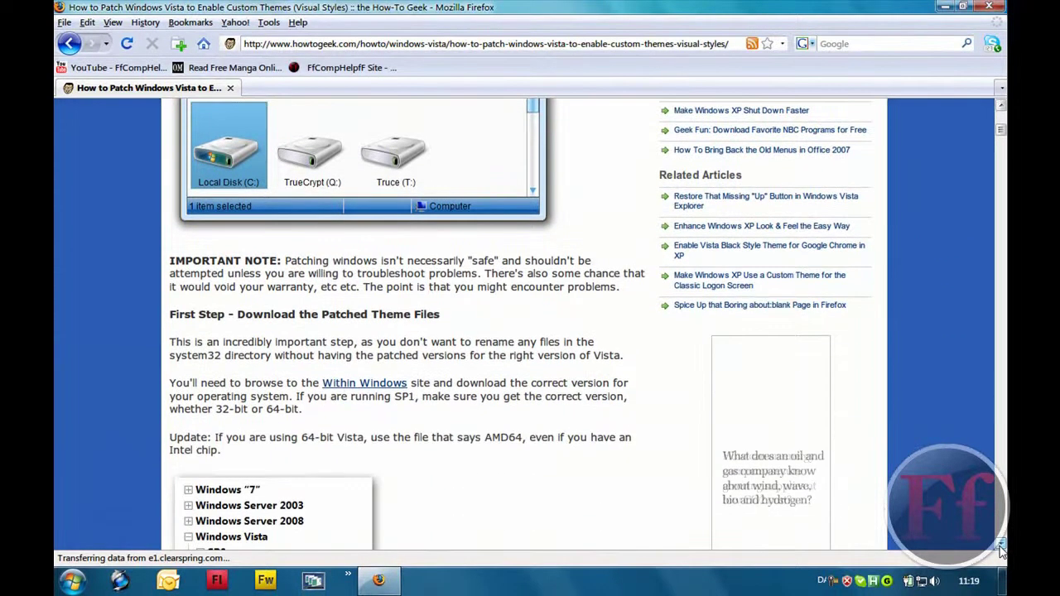
# Bring up the context menu for the article's Within Windows link
pyautogui.moveTo(354, 315); pyautogui.dragTo(460, 355)
pyautogui.click(460, 348)
pyautogui.scroll(-5, 472, 350)
pyautogui.scroll(3, 475, 346)
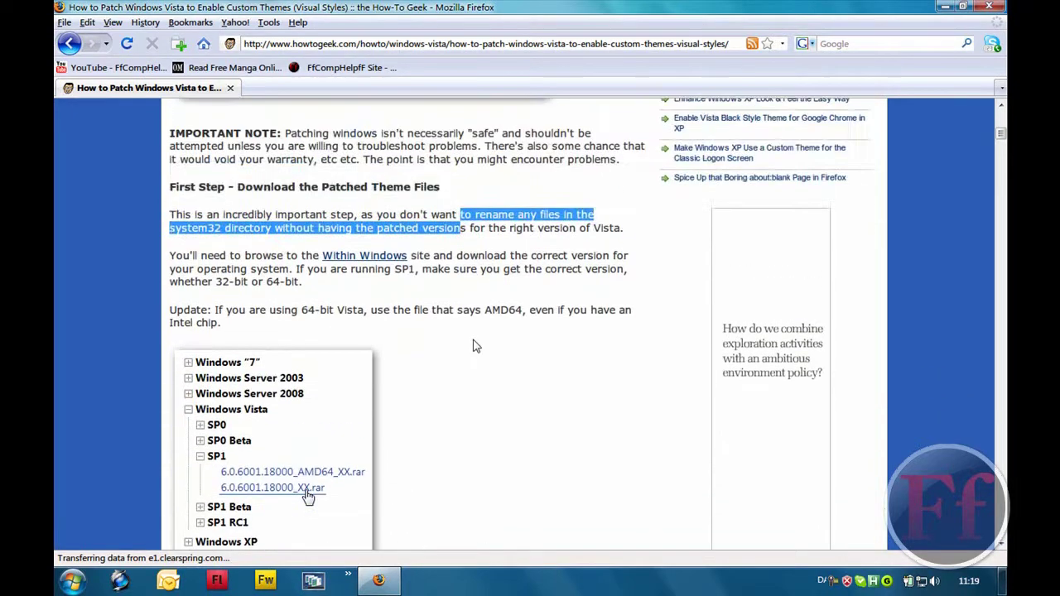
pyautogui.rightClick(403, 263)
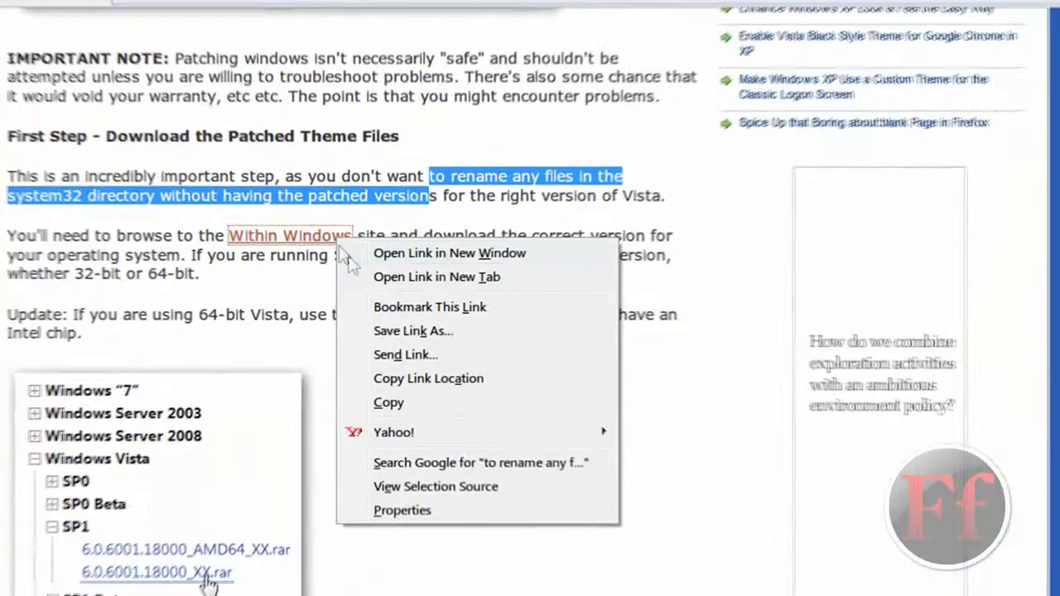
# Open the Within Windows link in a new tab and look over the Uxtheme Patches page
pyautogui.click(377, 278)
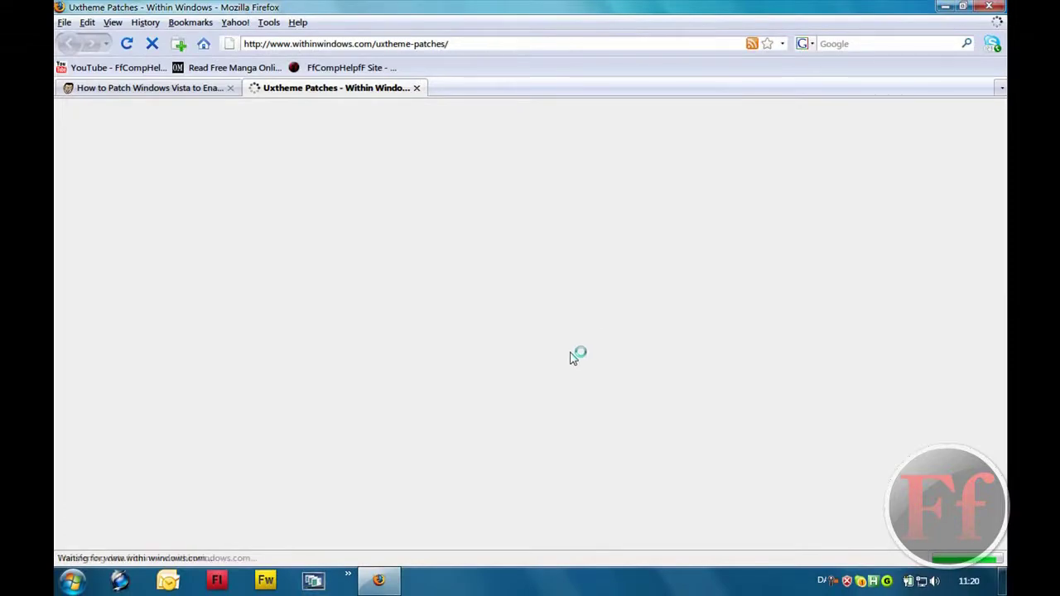
pyautogui.scroll(-2, 577, 351)
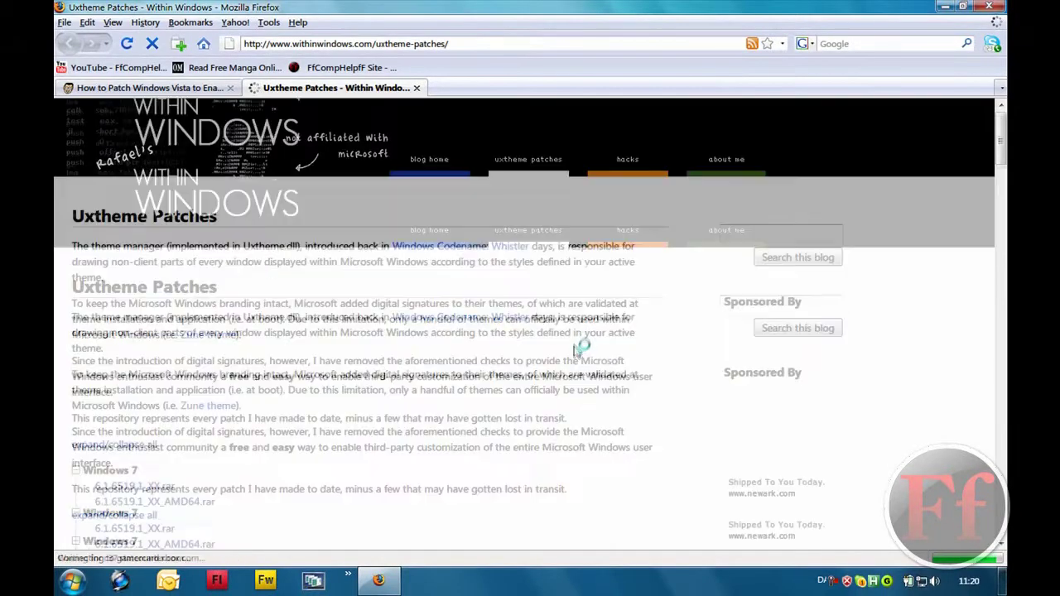
pyautogui.scroll(-5, 546, 298)
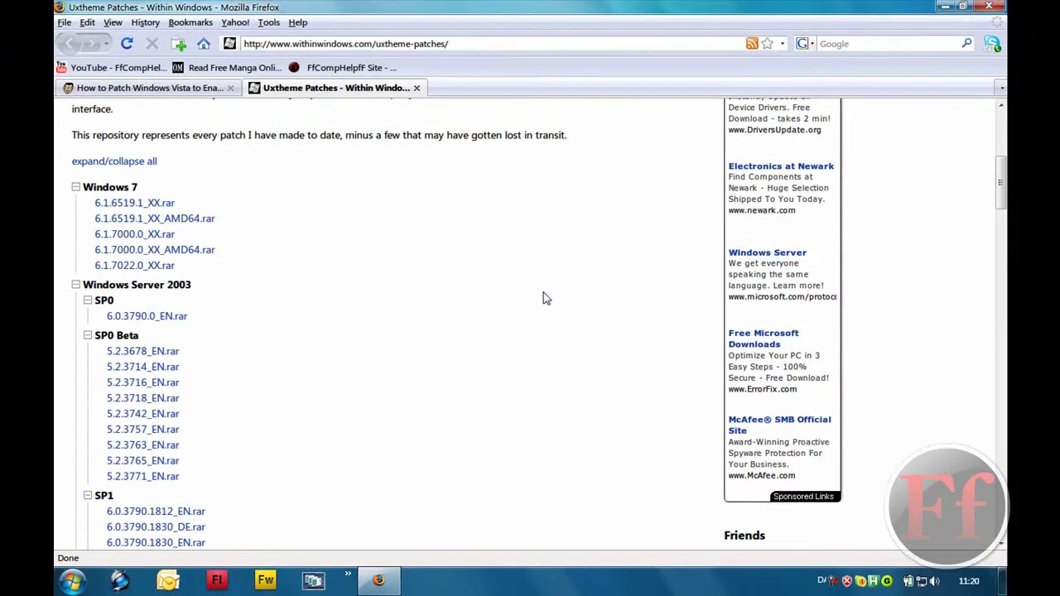
pyautogui.scroll(-1, 545, 298)
pyautogui.scroll(1, 544, 296)
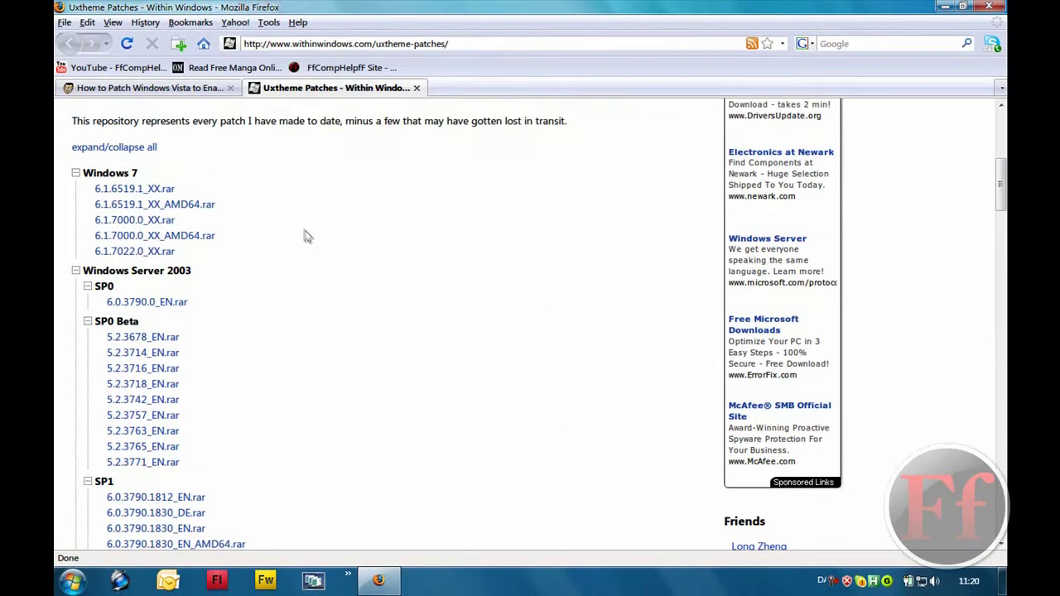
# Collapse the Windows 7, Server 2003 and Server 2008 SP1 lists to reach the Vista SP1 patch files
pyautogui.click(76, 174)
pyautogui.click(76, 189)
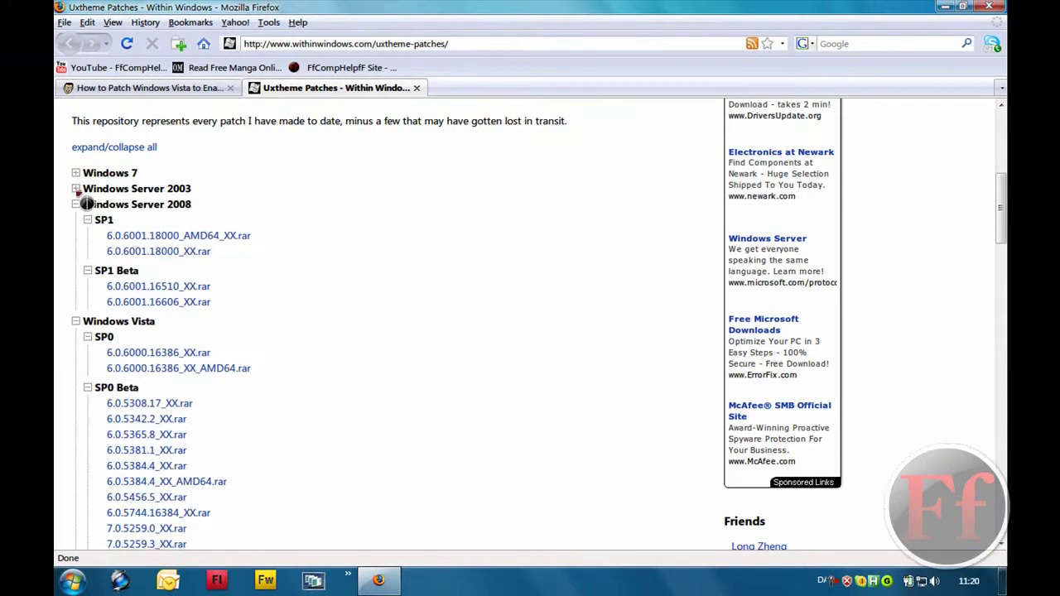
pyautogui.click(88, 220)
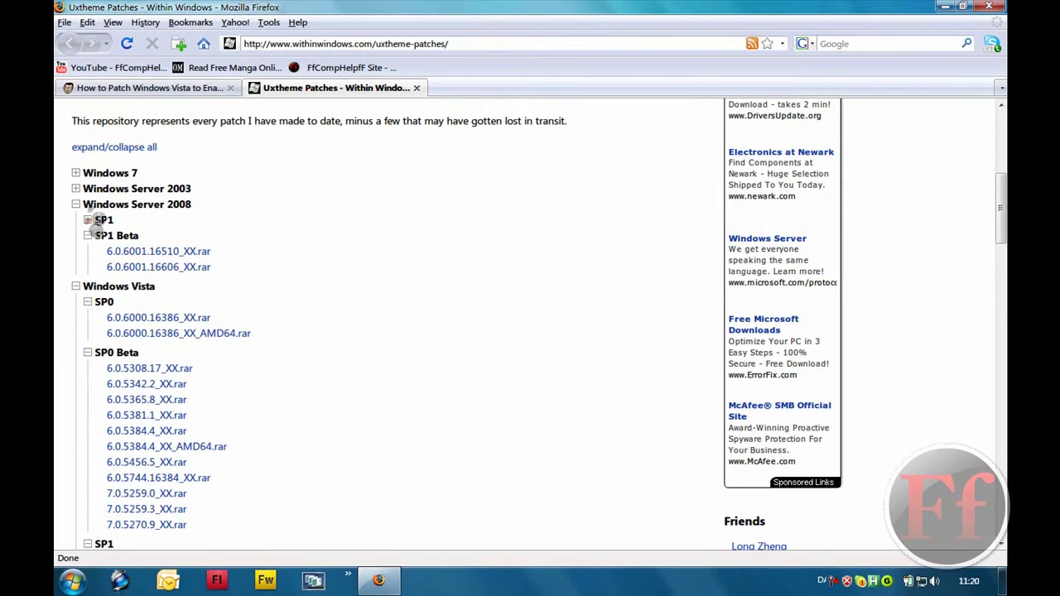
pyautogui.scroll(-3, 262, 301)
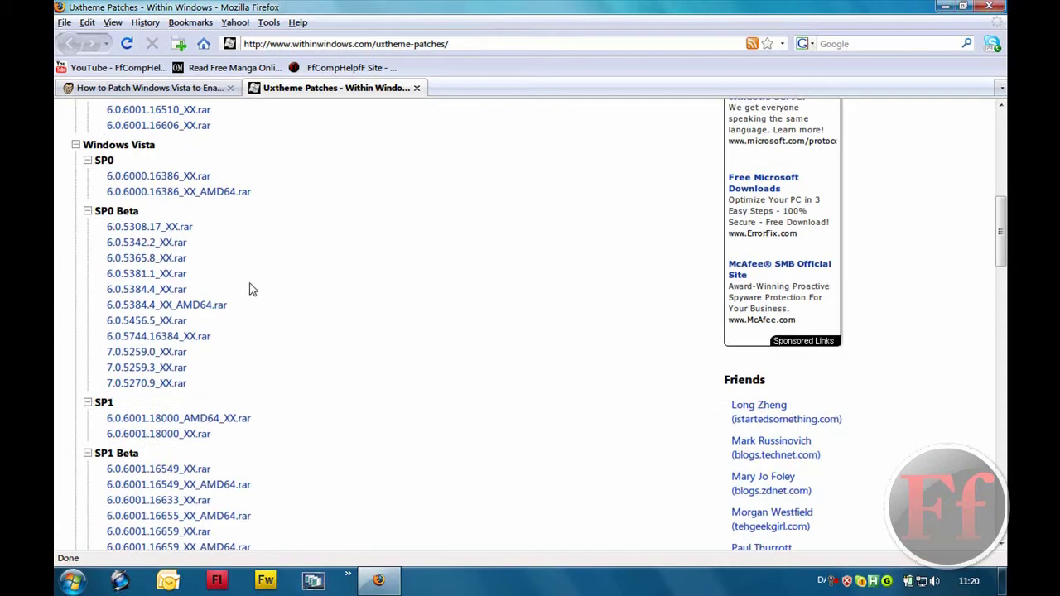
pyautogui.scroll(-2, 232, 385)
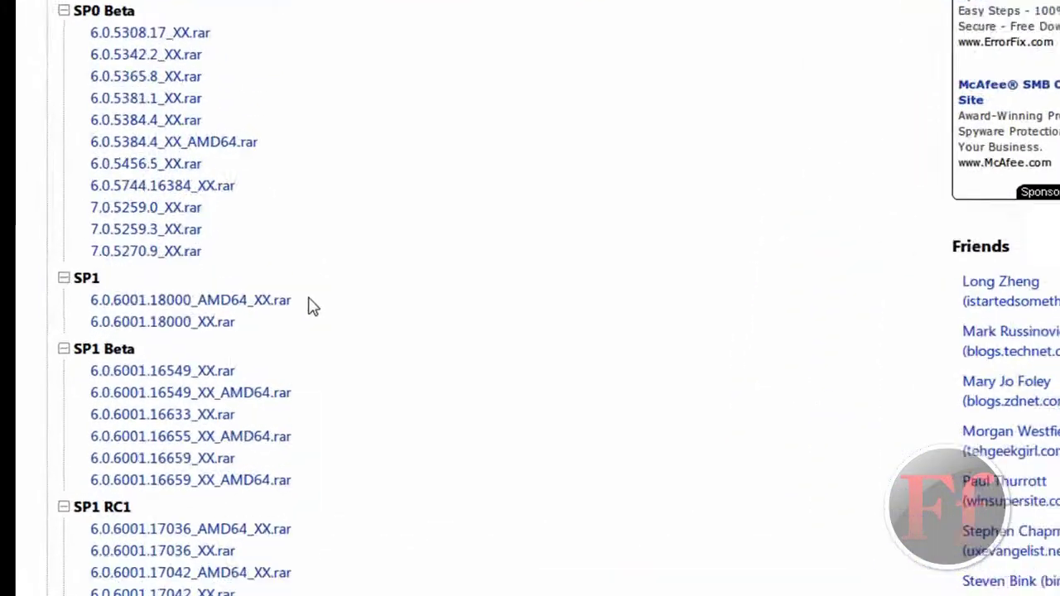
pyautogui.moveTo(264, 334); pyautogui.dragTo(105, 337)
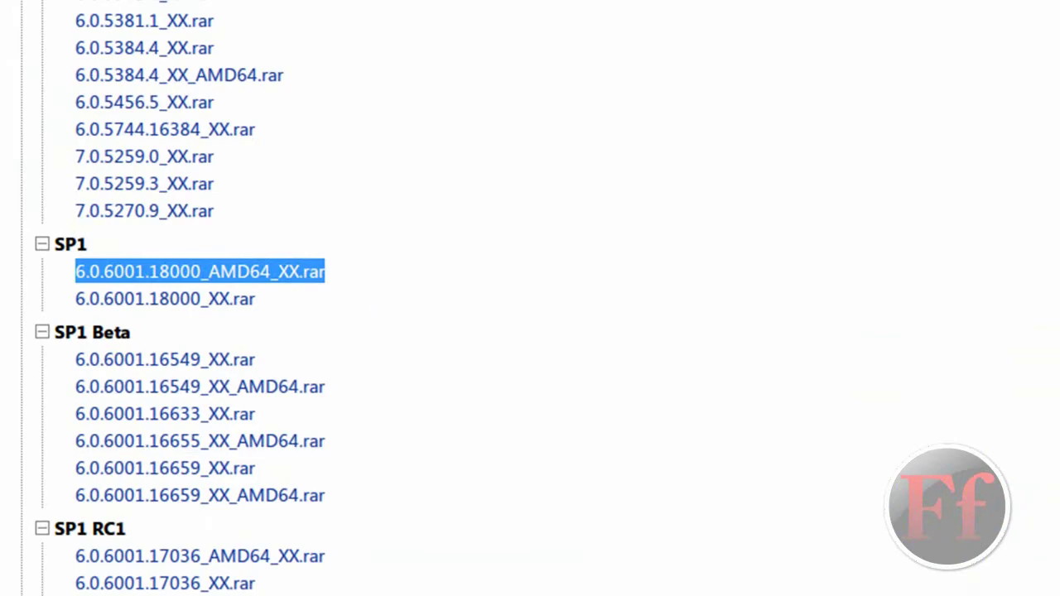
pyautogui.press('super')
# Open Computer's properties to confirm Vista Home Premium SP1, 32-bit
pyautogui.rightClick(455, 325)
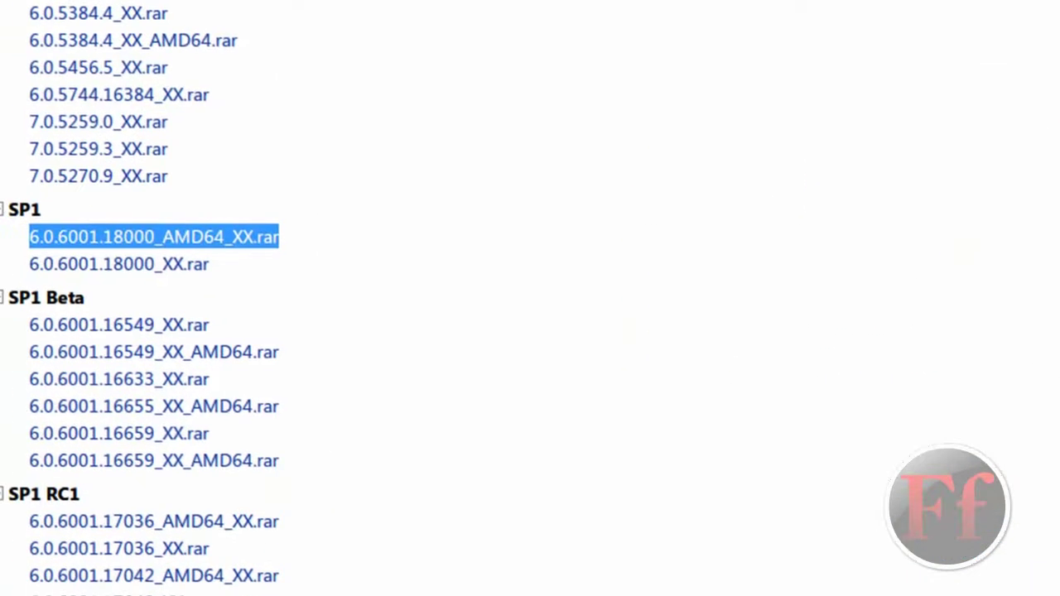
# Download the 32-bit 6.0.6001.18000_XX.rar patch, open it in WinRAR and select its three DLLs
pyautogui.click(570, 224)
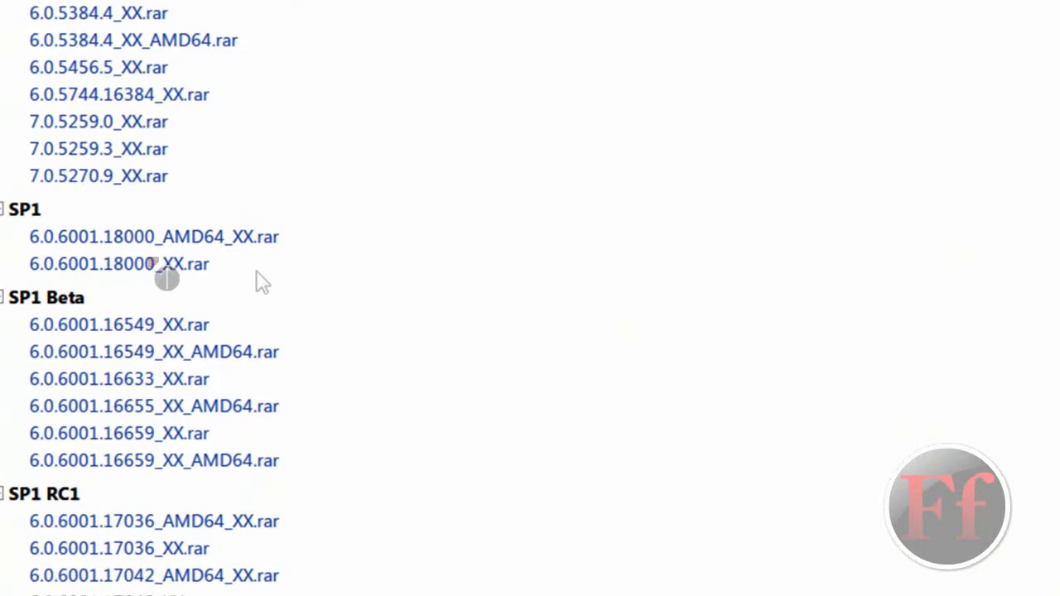
pyautogui.click(161, 270)
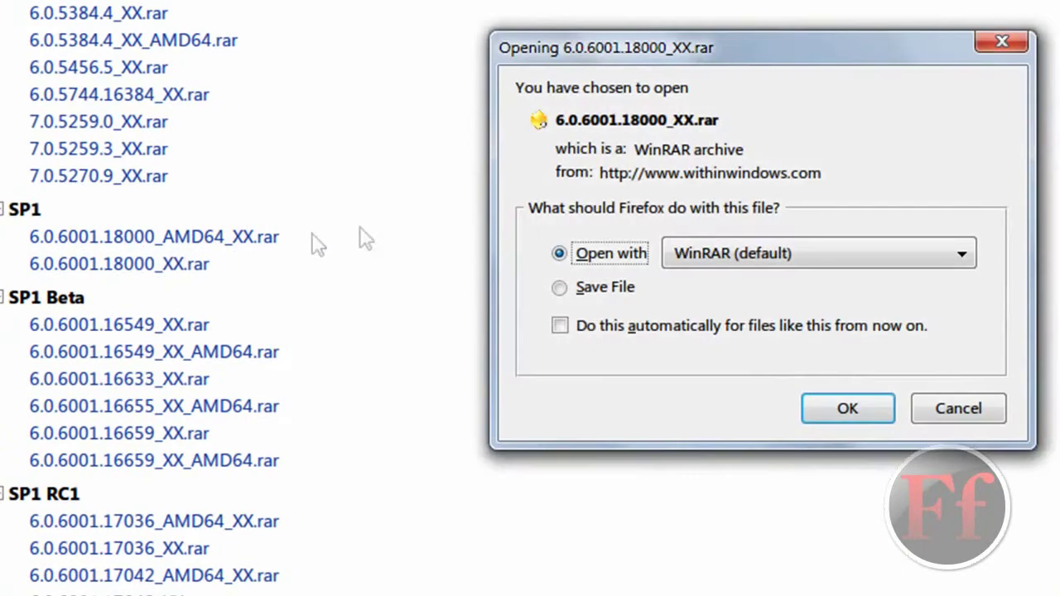
pyautogui.click(813, 409)
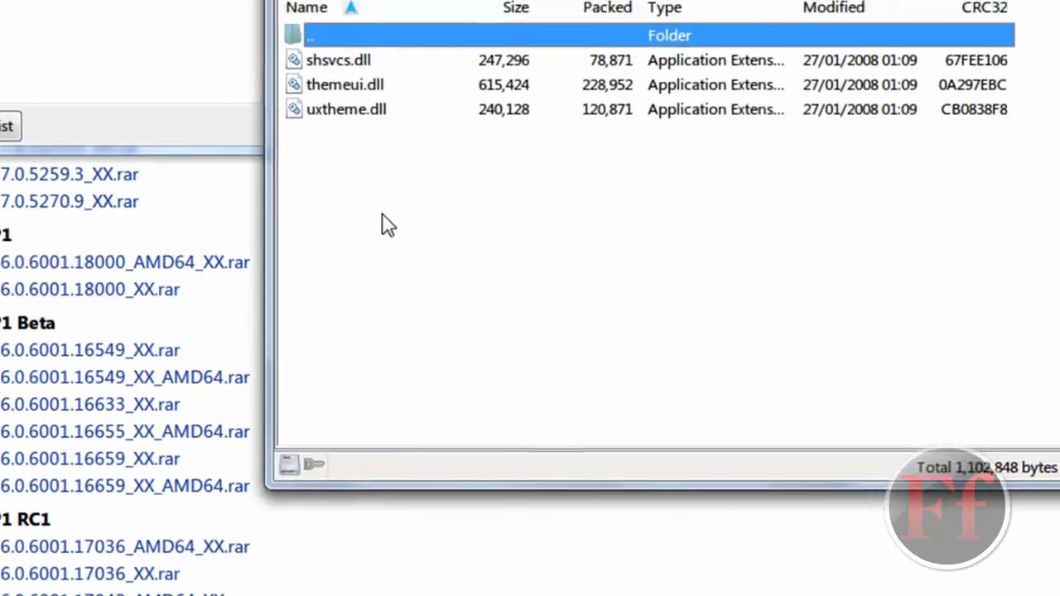
pyautogui.moveTo(413, 201); pyautogui.dragTo(409, 33)
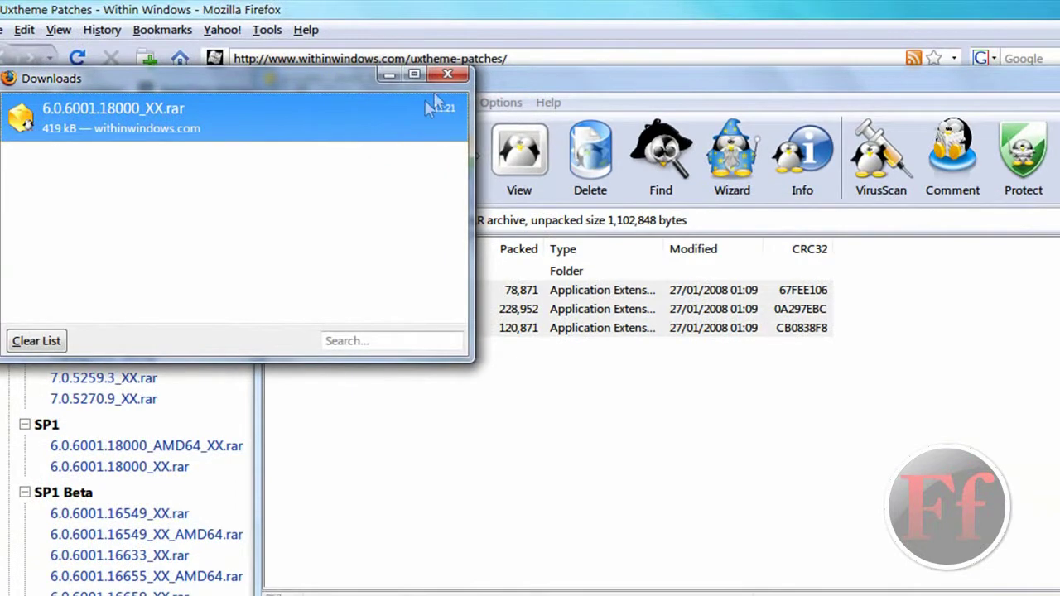
pyautogui.click(442, 80)
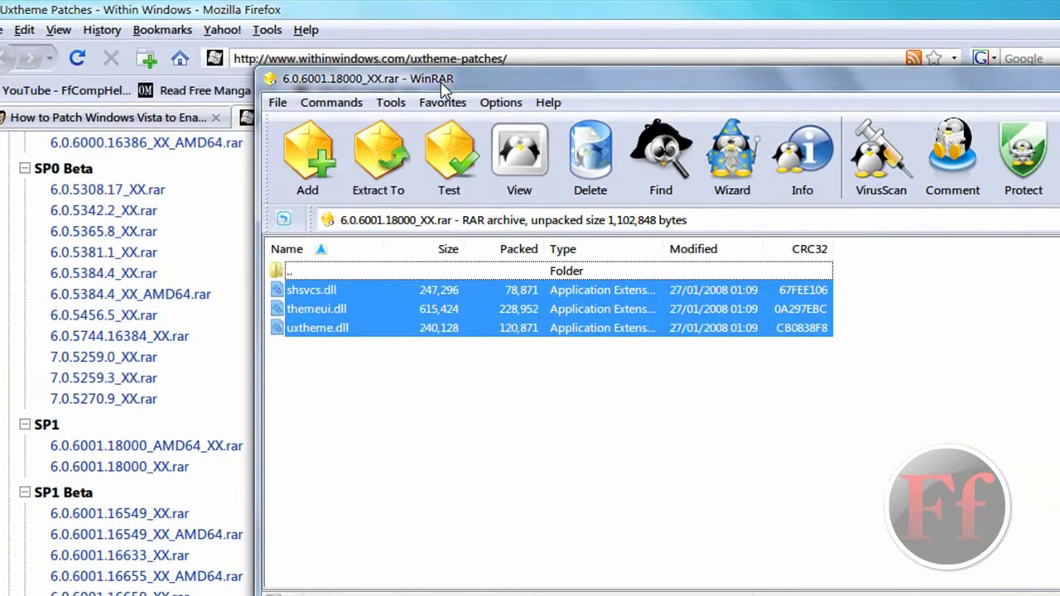
# Extract the three patched DLLs, including uxtheme.dll, to the Desktop
pyautogui.click(394, 151)
pyautogui.click(781, 237)
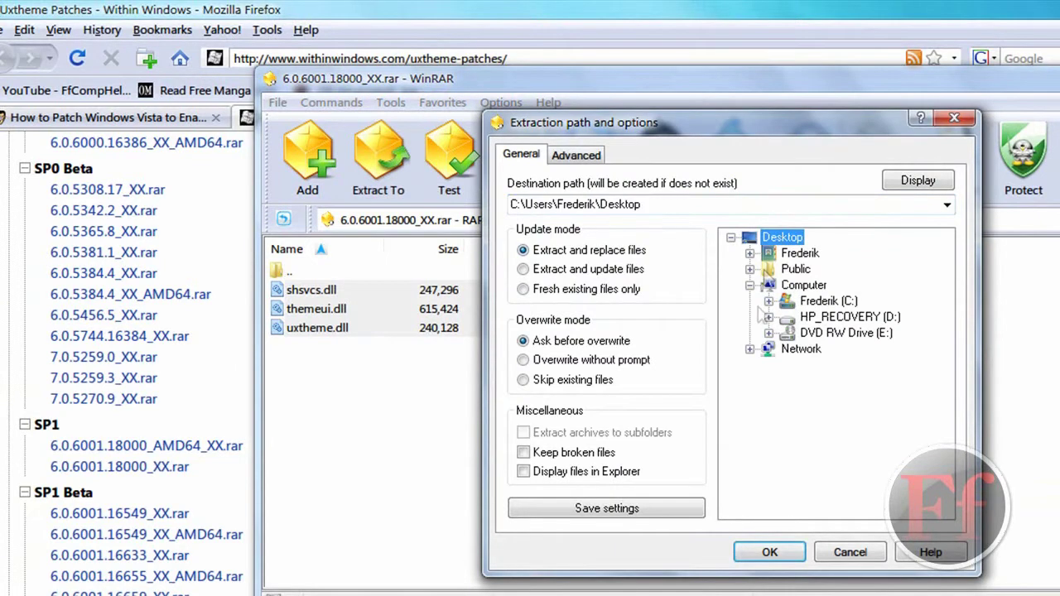
pyautogui.click(752, 548)
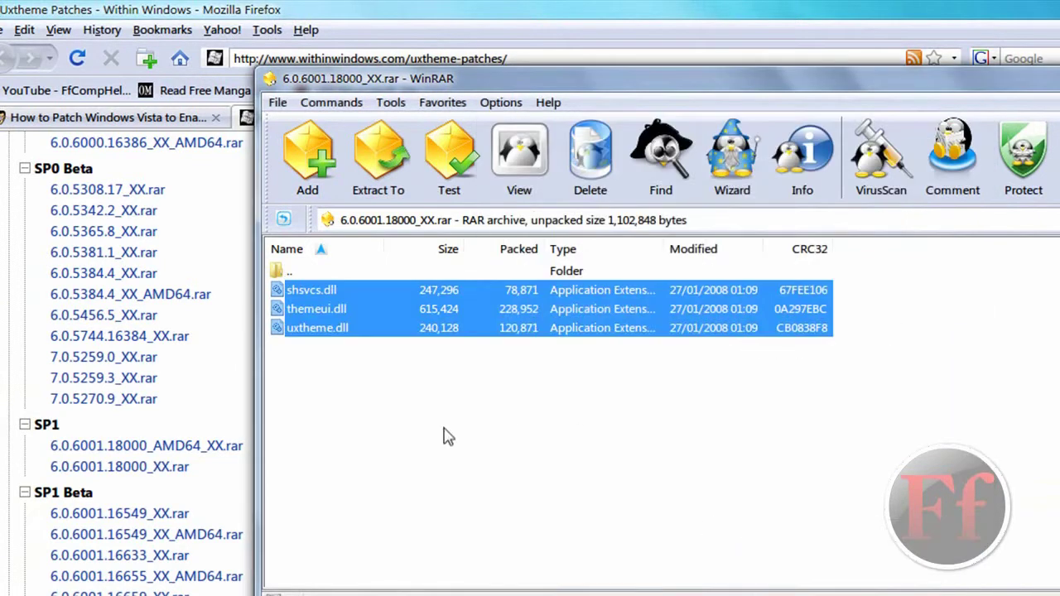
pyautogui.click(447, 437)
pyautogui.moveTo(432, 350); pyautogui.dragTo(447, 304)
pyautogui.click(473, 329)
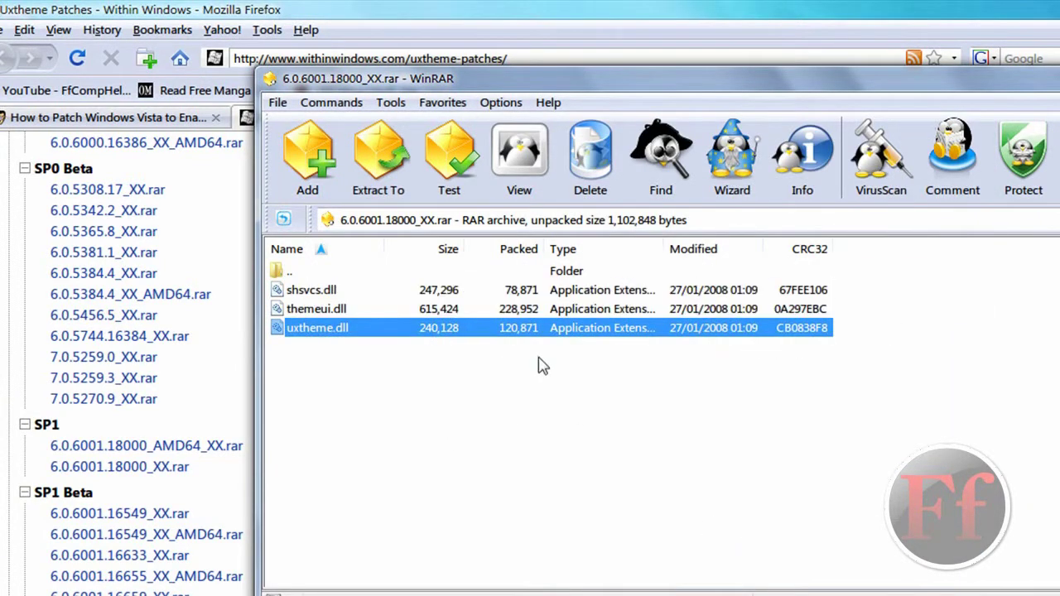
pyautogui.click(542, 366)
# Return to the How-To Geek article and scroll to the 'Create a System Restore Point' step
pyautogui.hotkey('alt', 'Tab')
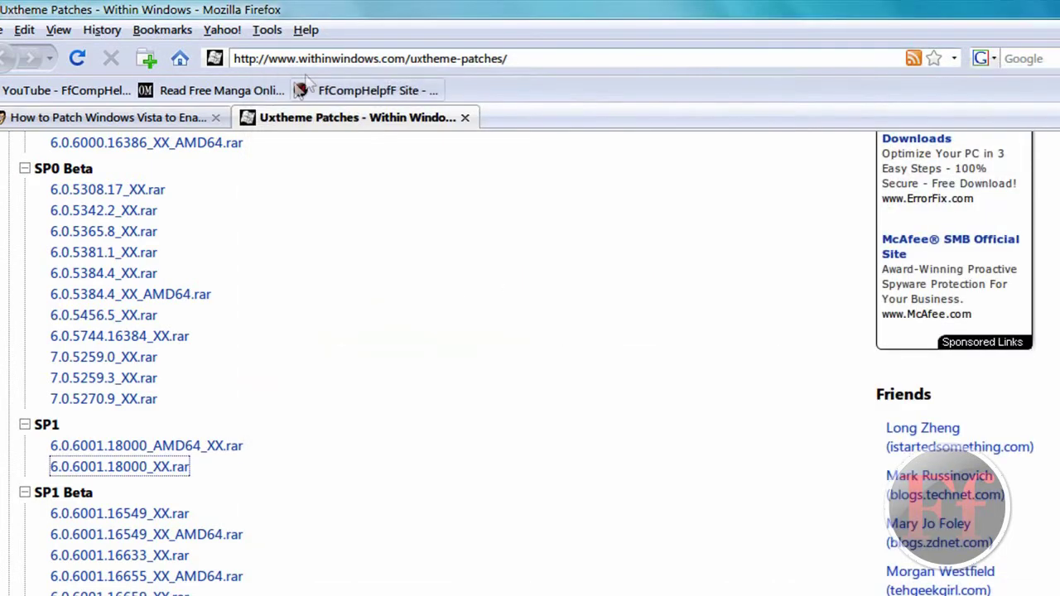
pyautogui.click(190, 119)
pyautogui.scroll(-8, 613, 321)
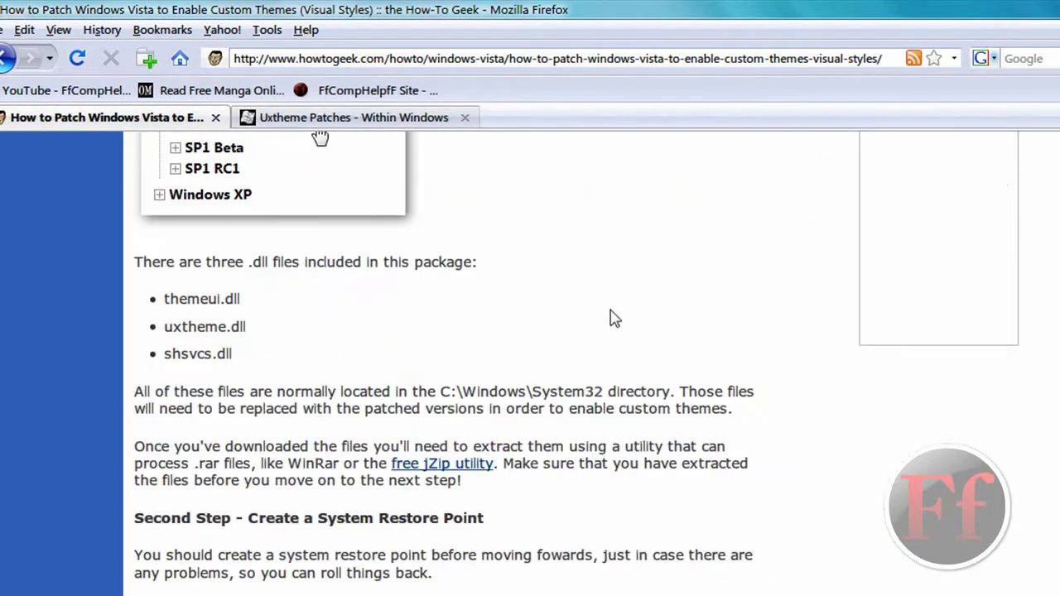
pyautogui.scroll(-1, 591, 345)
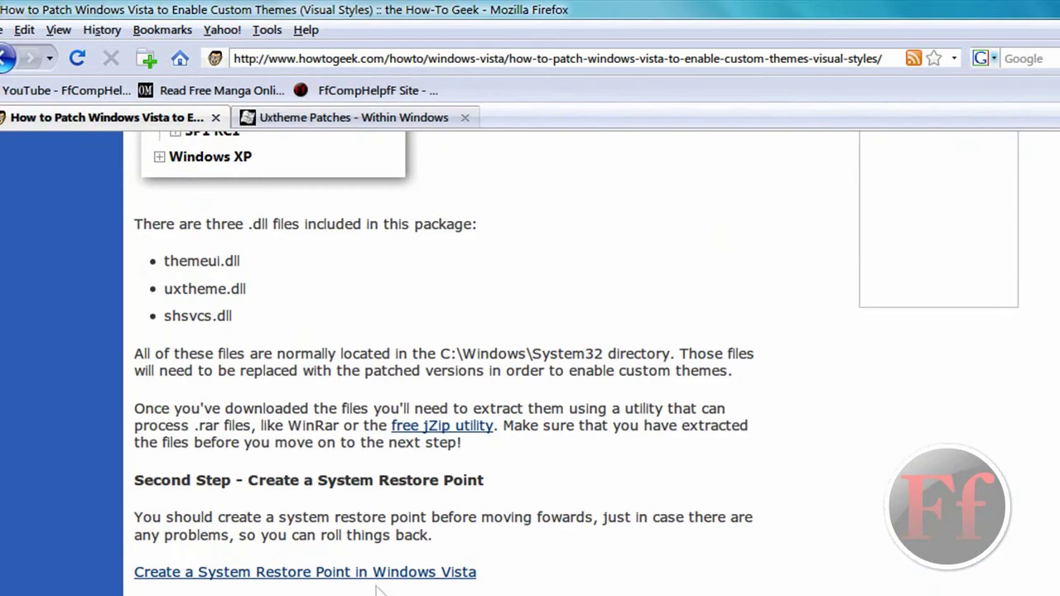
# Launch System Restore from All Programs > Accessories > System Tools
pyautogui.press('super')
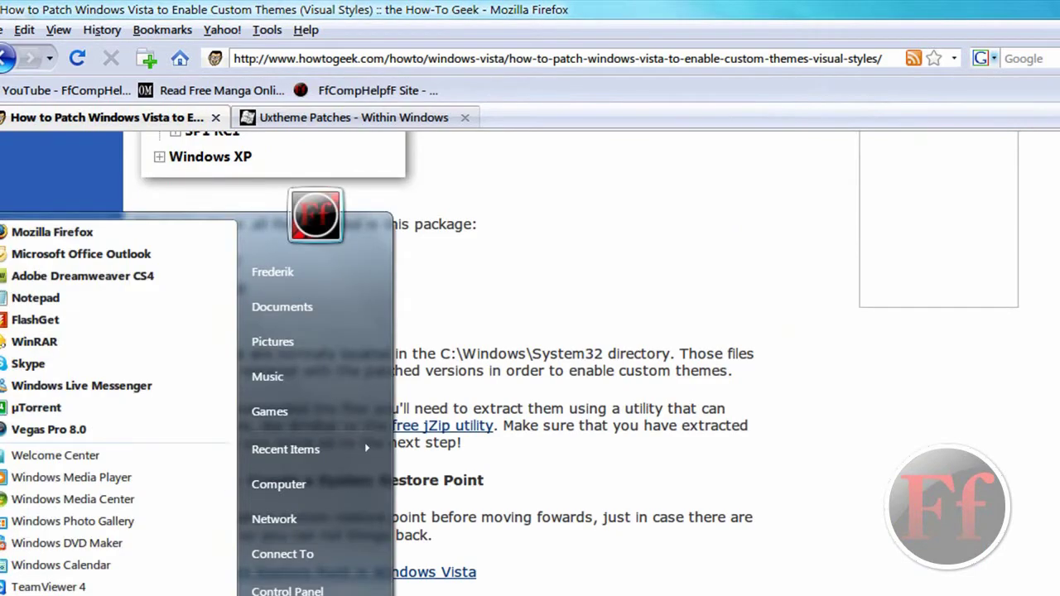
pyautogui.click(38, 549)
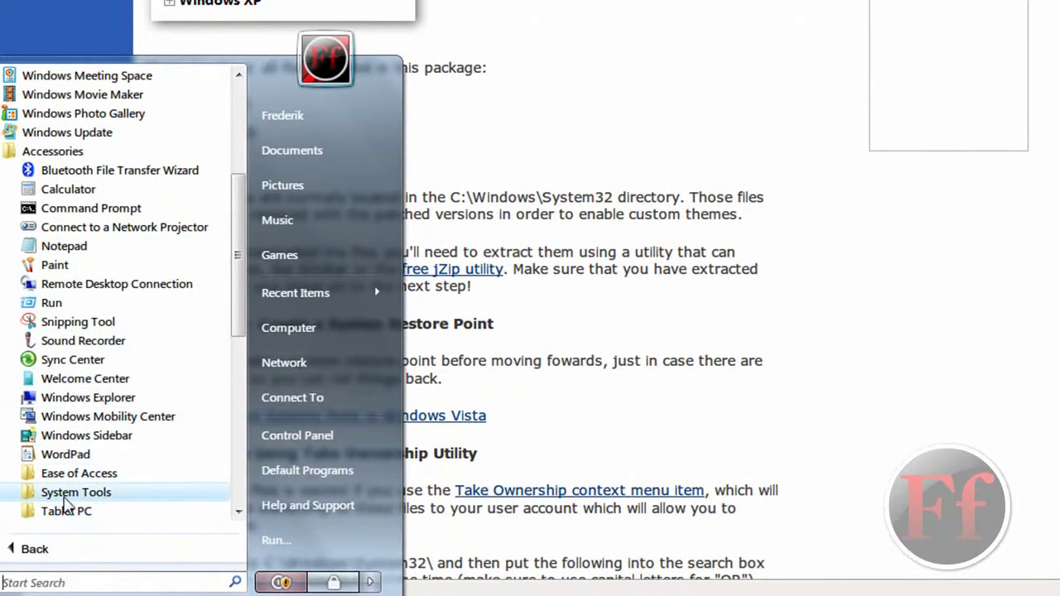
pyautogui.click(70, 494)
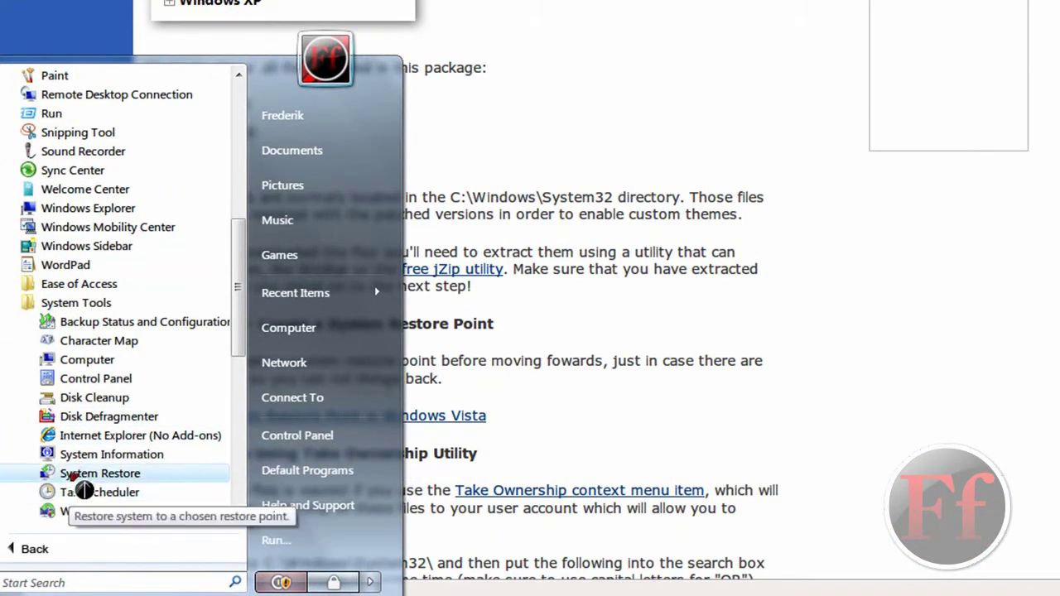
pyautogui.click(84, 479)
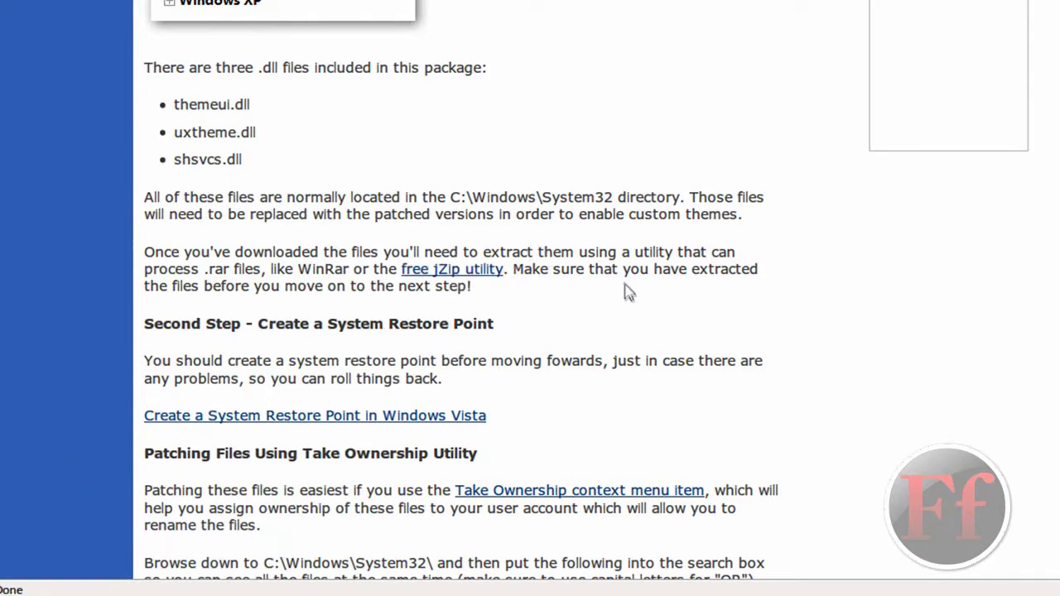
# Scroll the article past the Take Ownership and rename steps to the System32 copy step
pyautogui.scroll(-3, 626, 297)
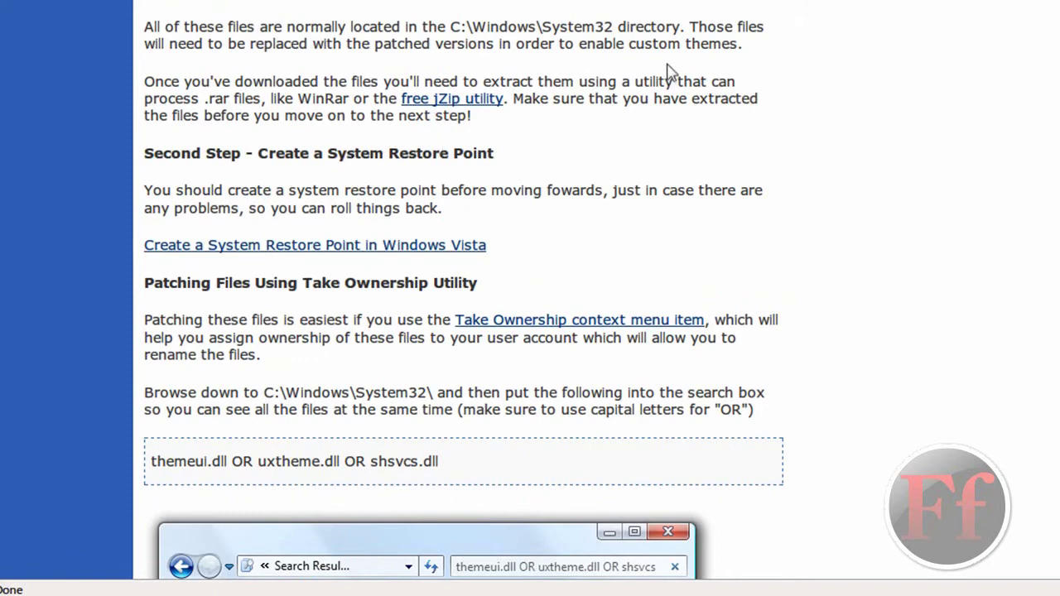
pyautogui.scroll(-6, 733, 73)
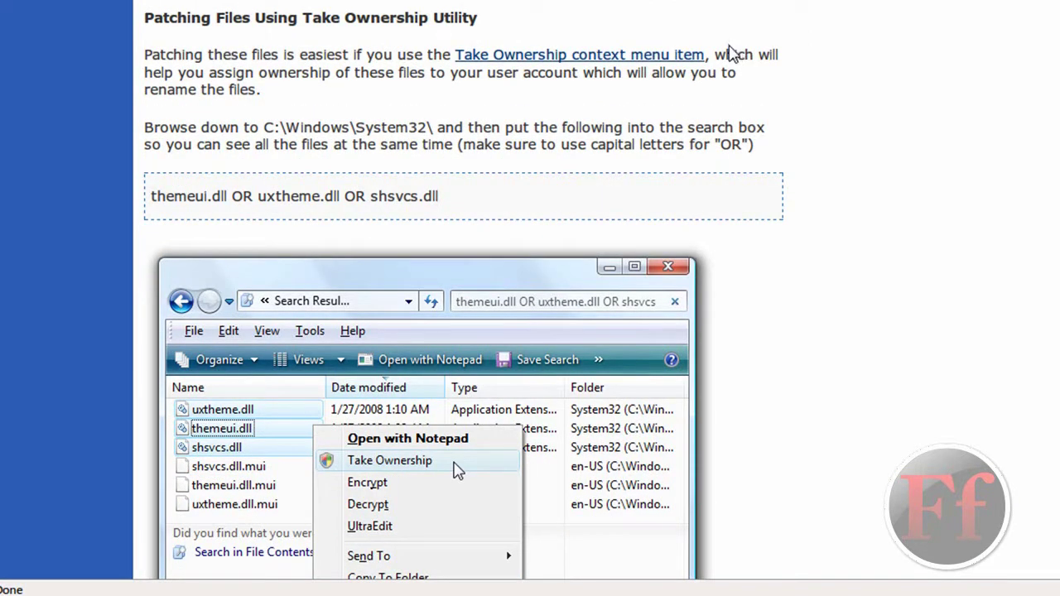
pyautogui.scroll(-10, 728, 54)
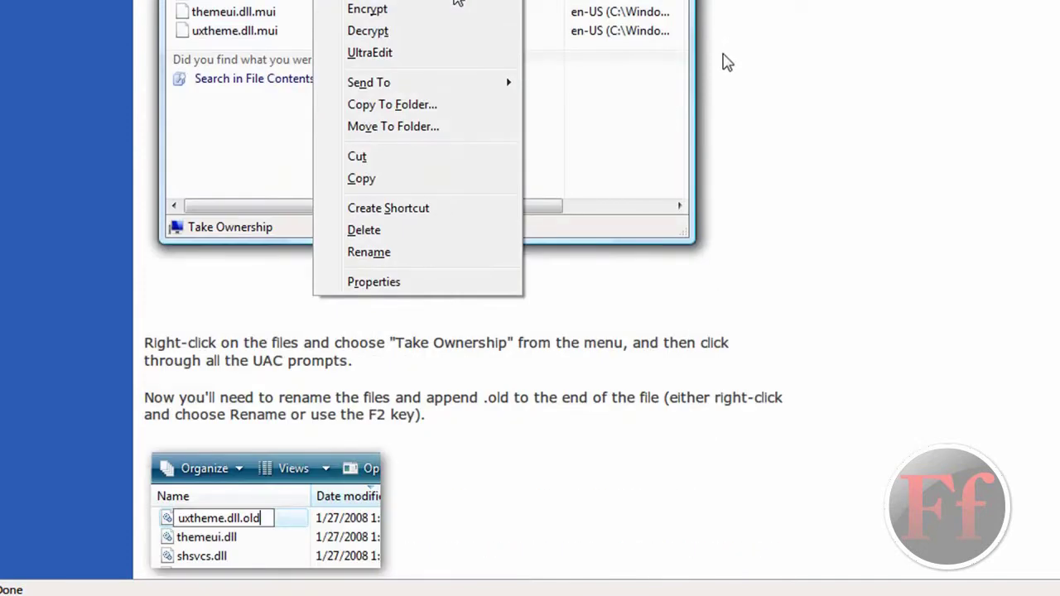
pyautogui.scroll(-3, 715, 60)
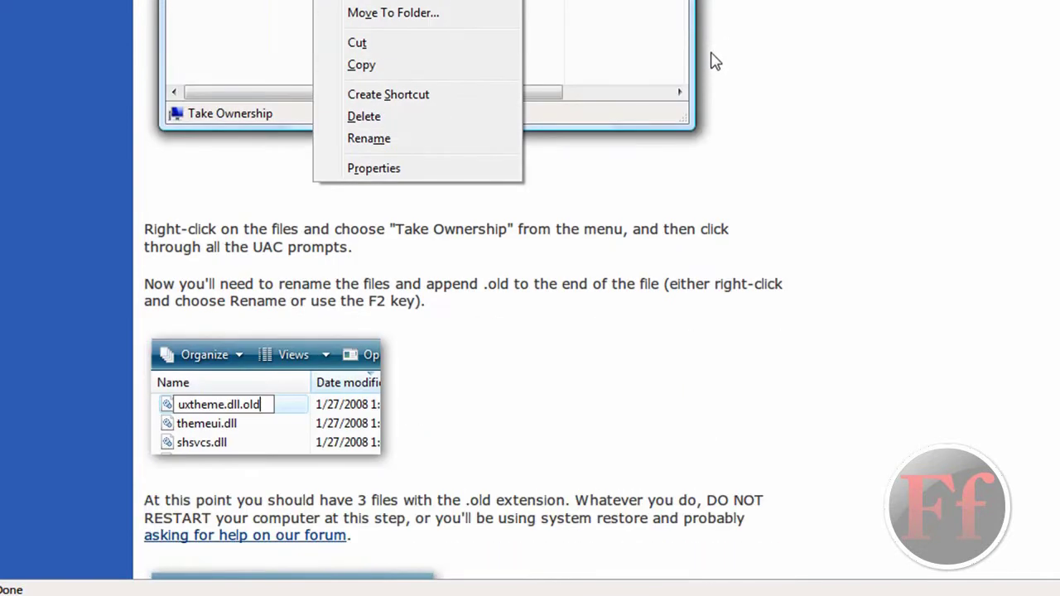
pyautogui.scroll(-9, 715, 60)
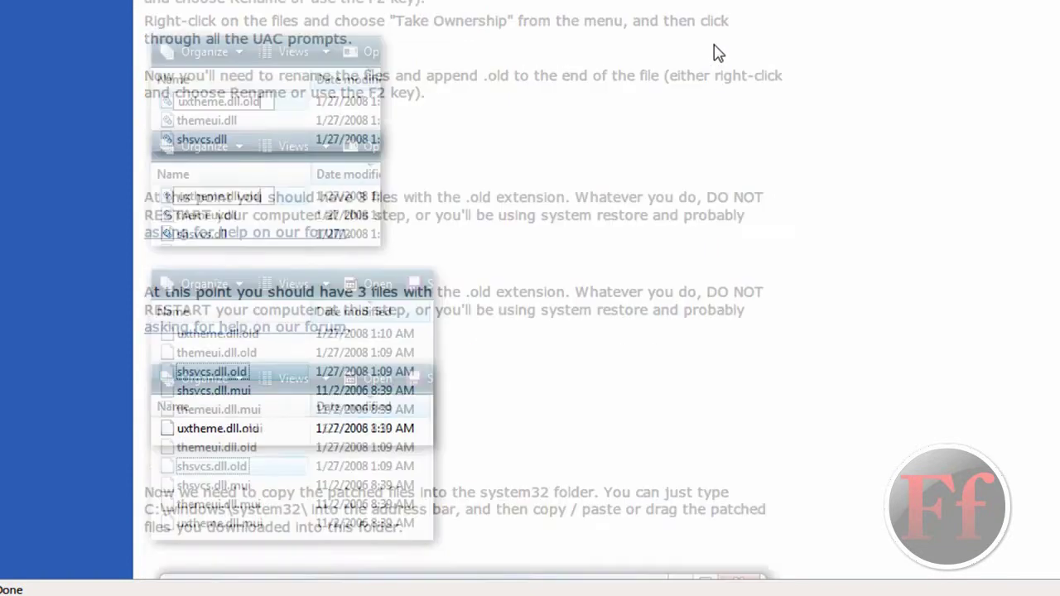
pyautogui.scroll(-4, 720, 49)
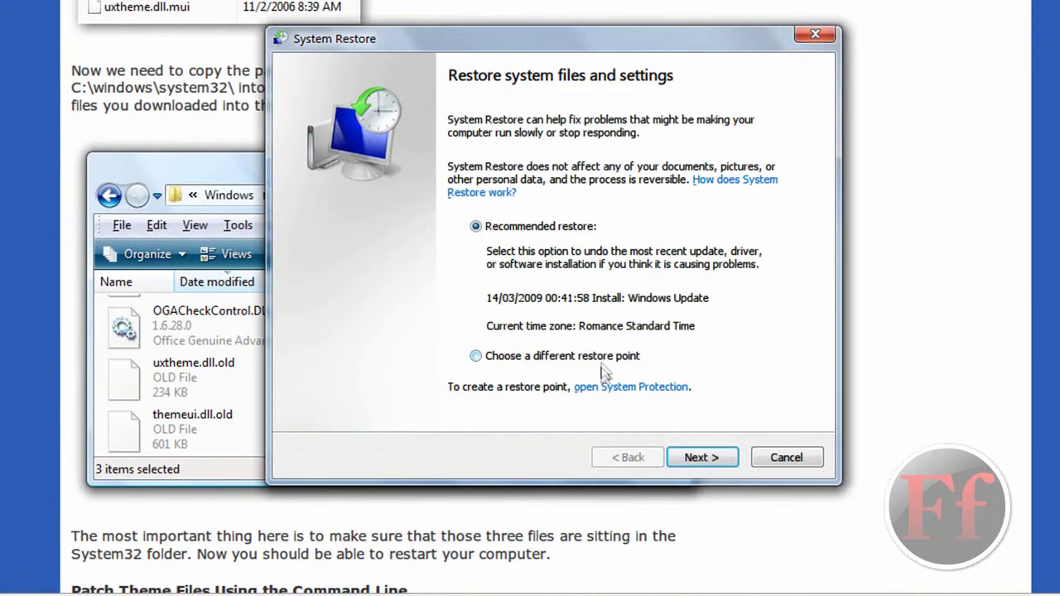
# Open System Protection from System Restore and select the C: (System) disk
pyautogui.middleClick(619, 404)
pyautogui.click(614, 389)
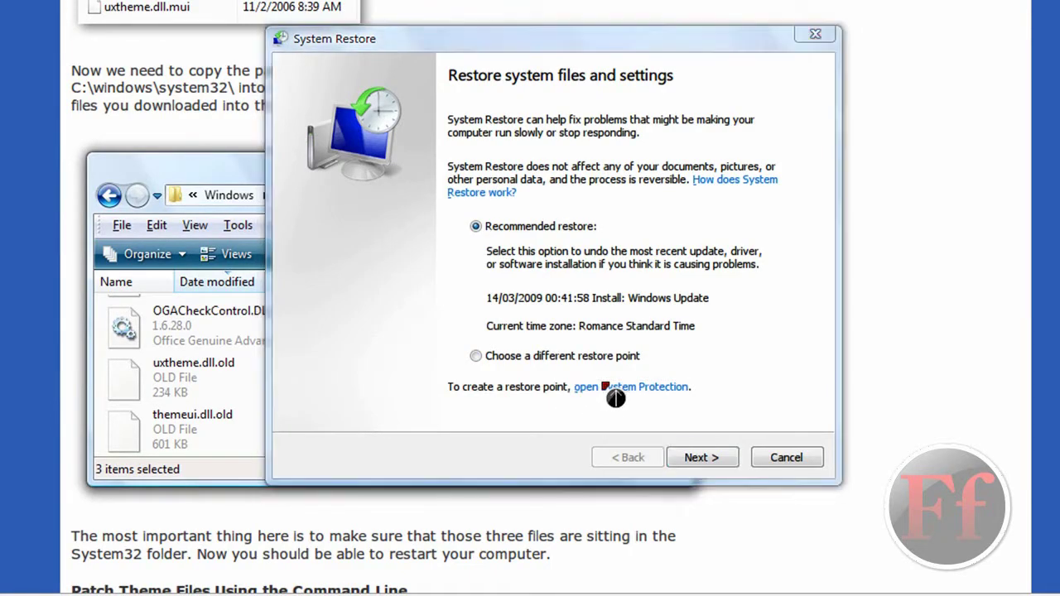
pyautogui.click(615, 389)
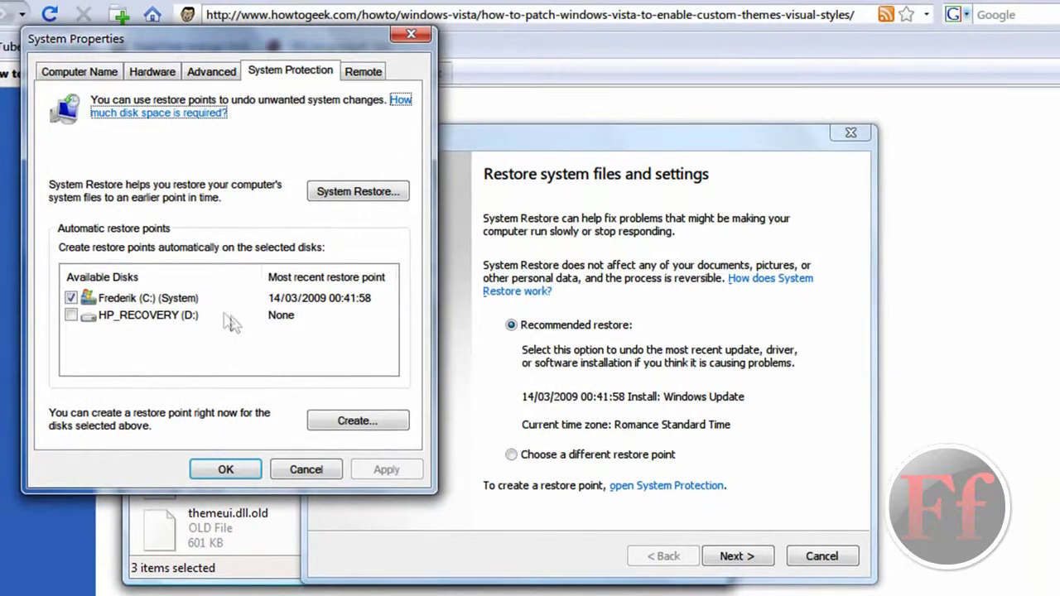
pyautogui.click(209, 295)
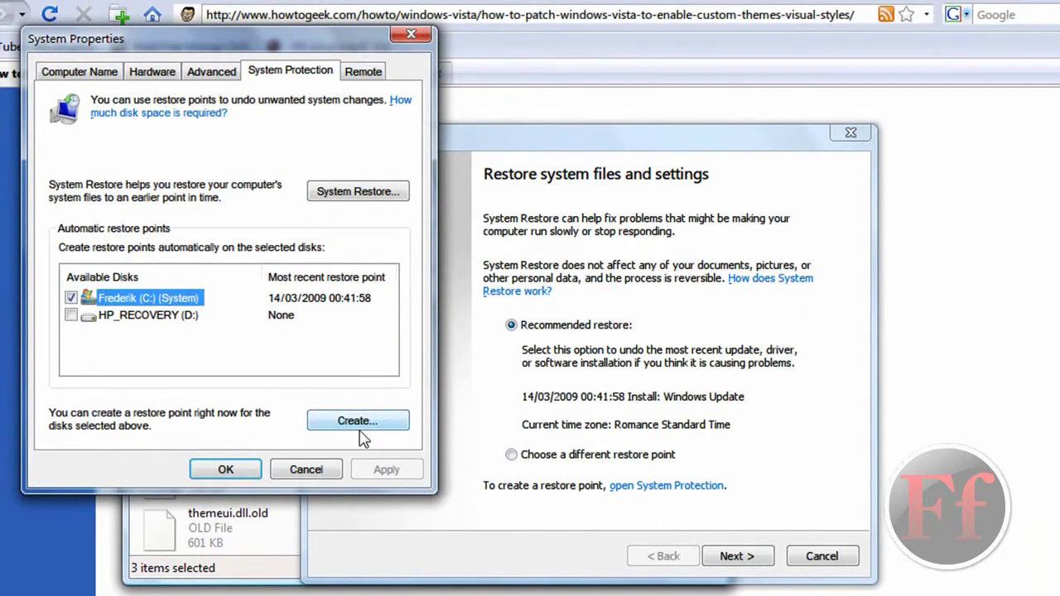
# Cancel System Properties and System Restore, then scroll back up the article
pyautogui.click(283, 477)
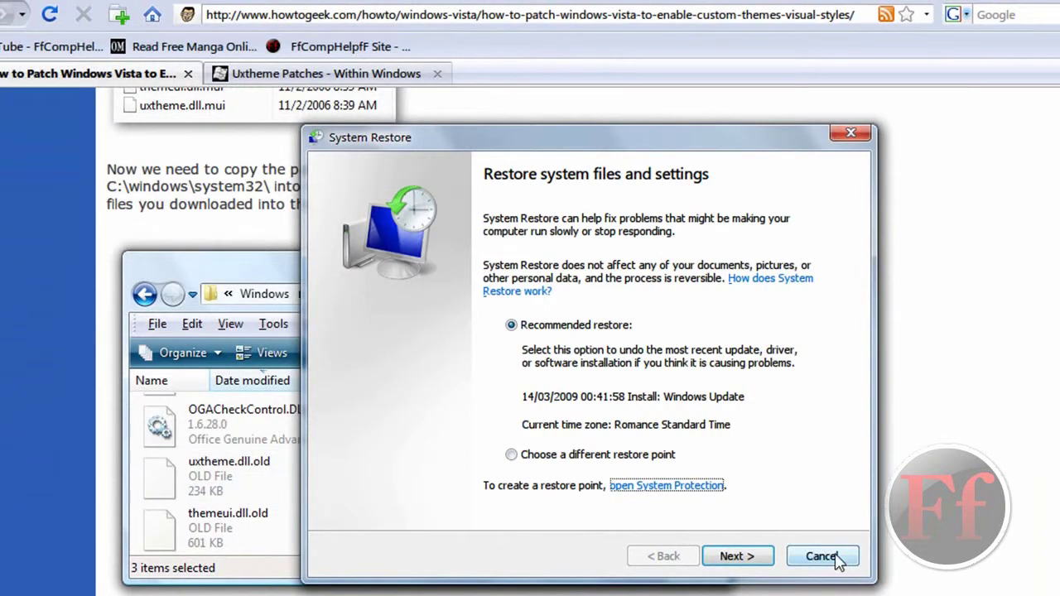
pyautogui.click(838, 557)
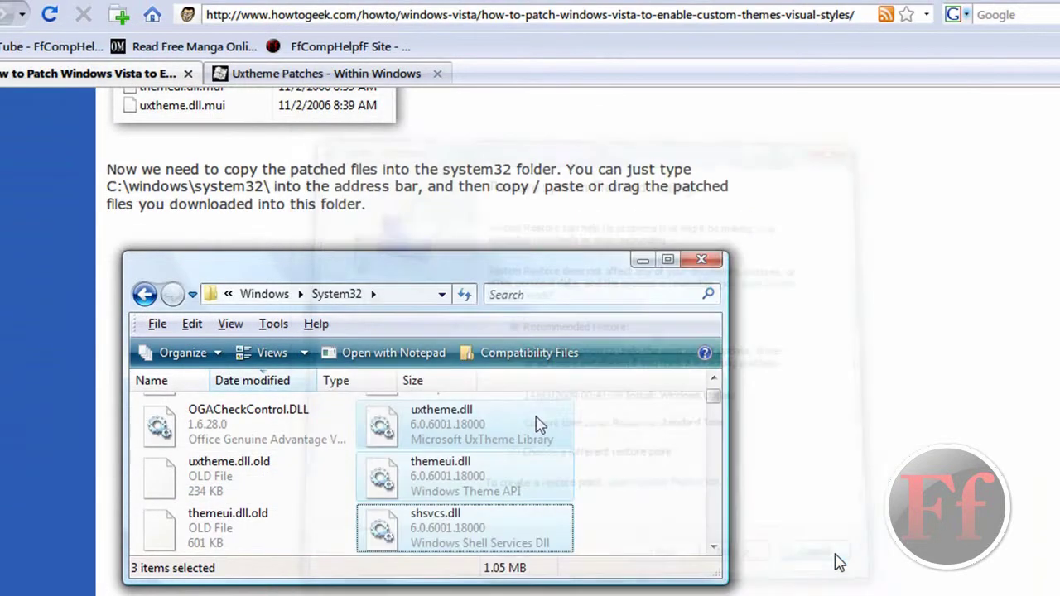
pyautogui.scroll(5, 853, 507)
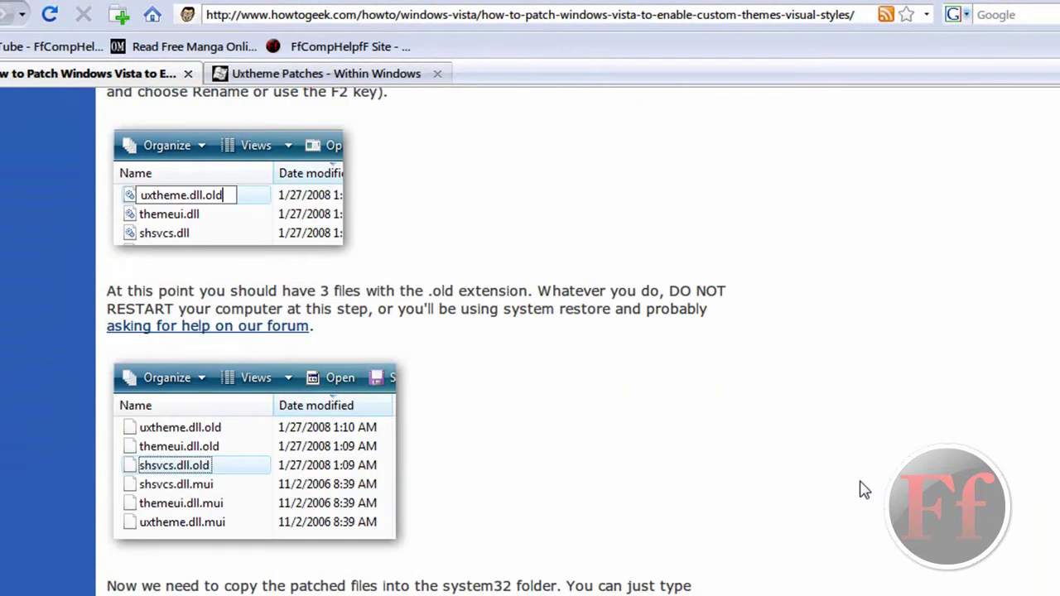
pyautogui.scroll(10, 863, 489)
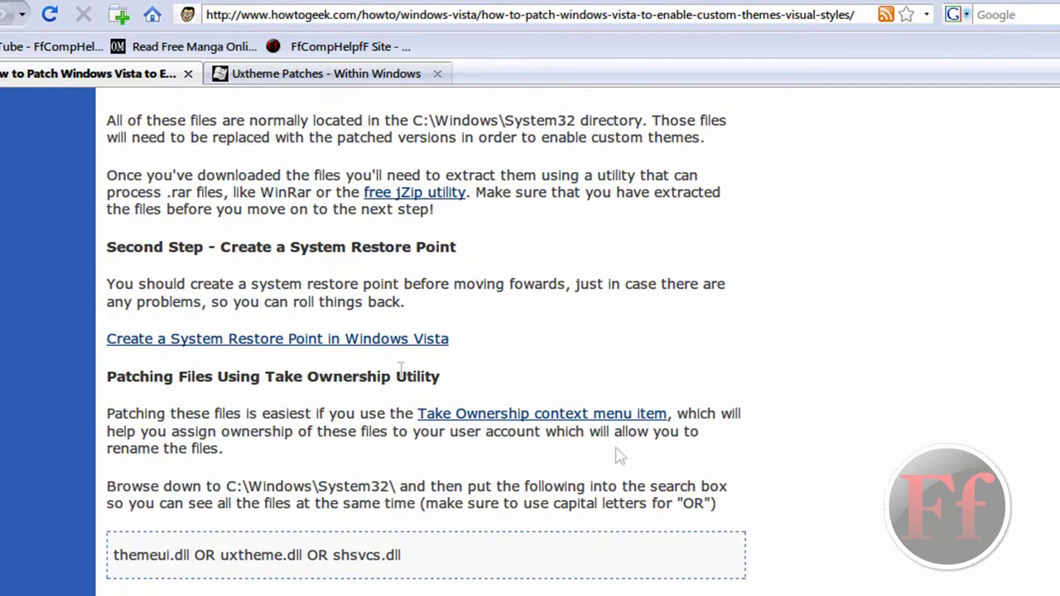
# Open the Take Ownership article in a new tab and scroll to its Install step
pyautogui.rightClick(547, 415)
pyautogui.click(569, 450)
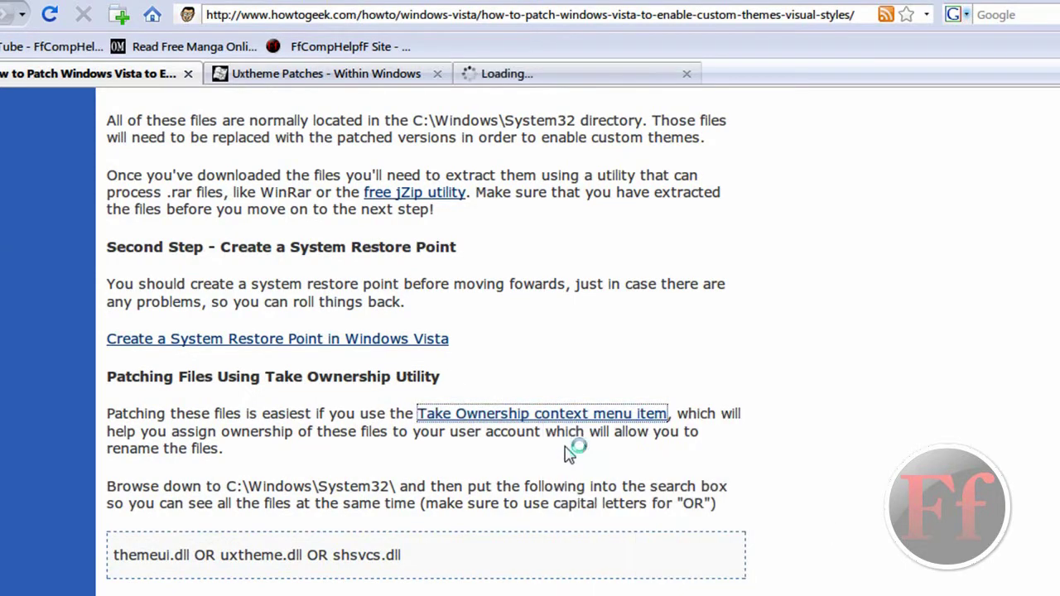
pyautogui.click(501, 73)
pyautogui.scroll(-2, 488, 184)
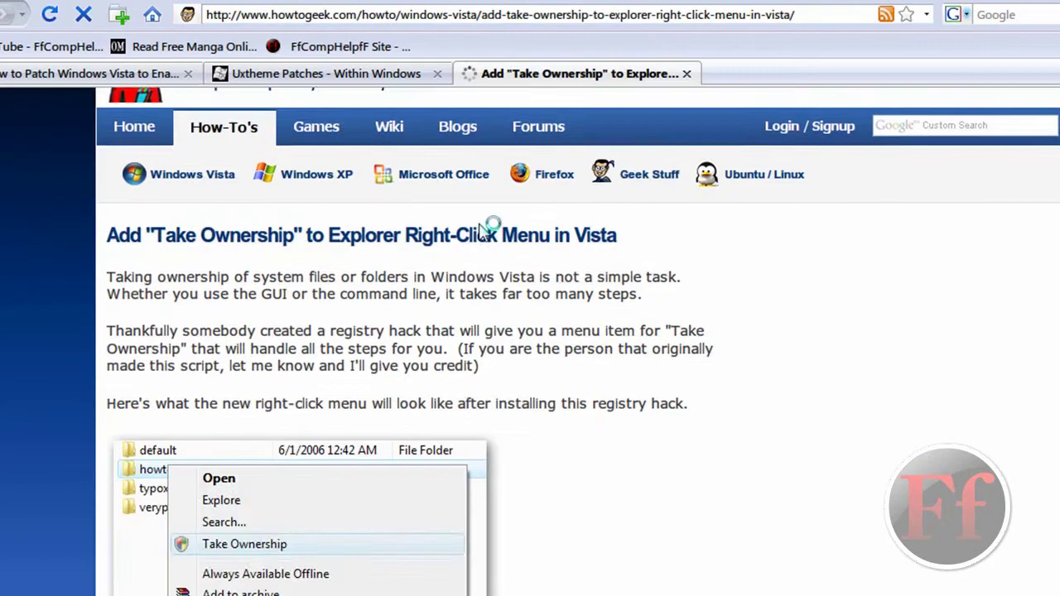
pyautogui.scroll(-10, 410, 269)
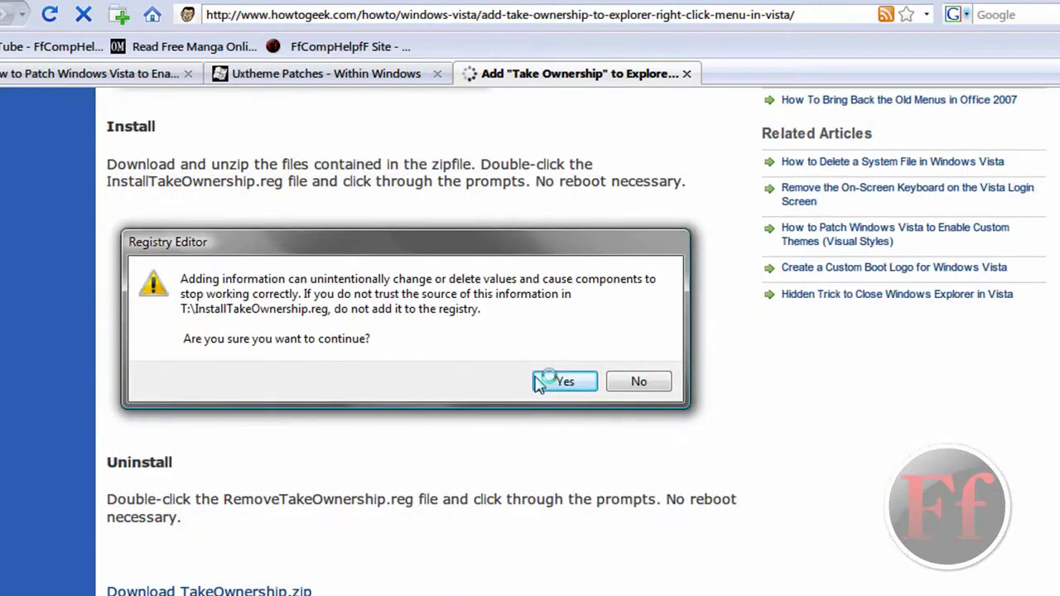
# Download TakeOwnership.zip, open it in WinRAR and select the InstallTakeOwnership registry file
pyautogui.click(291, 384)
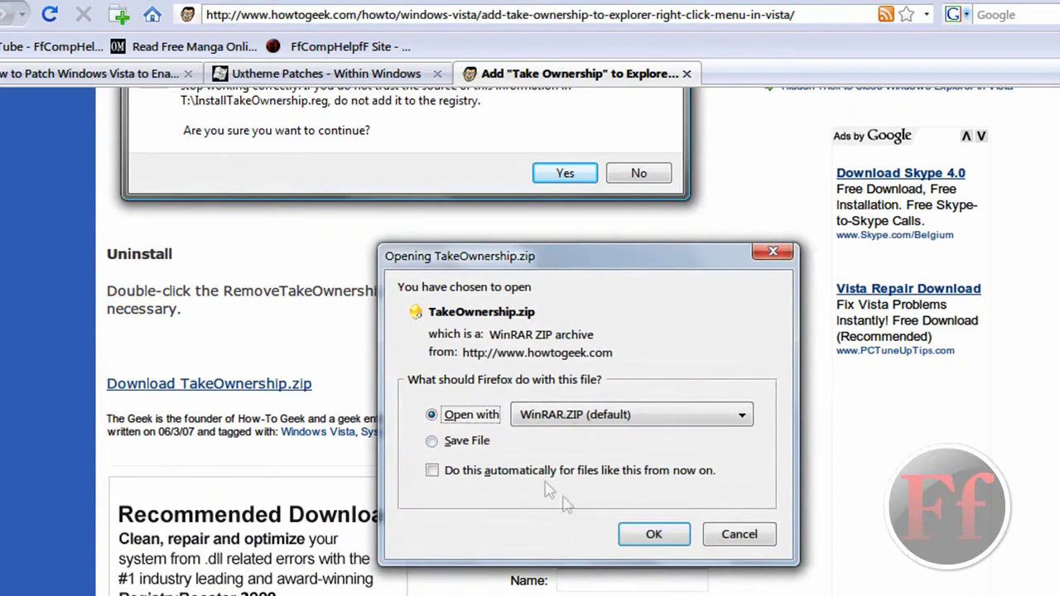
pyautogui.click(638, 529)
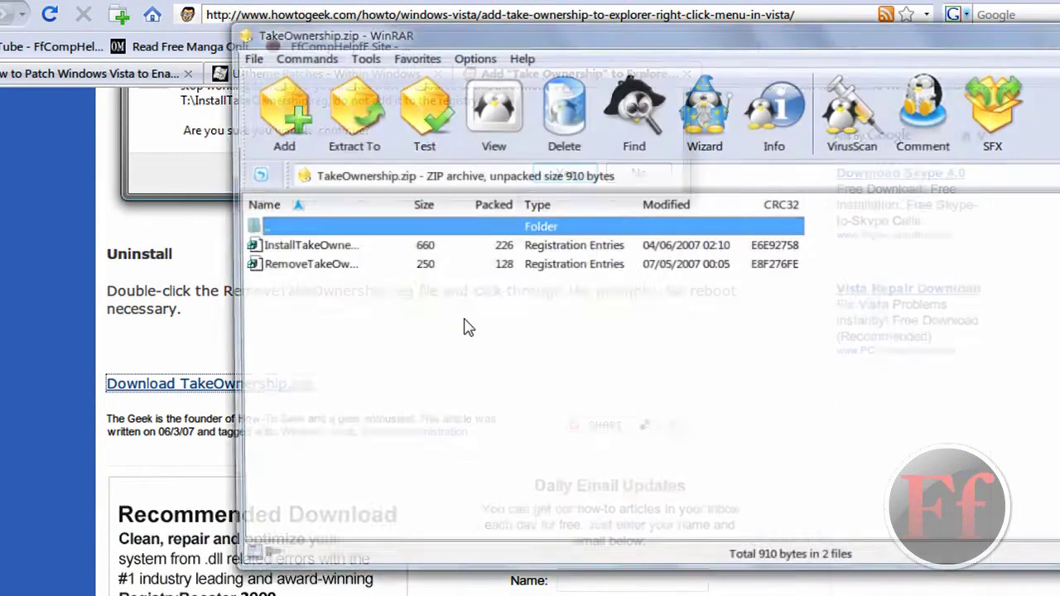
pyautogui.click(365, 253)
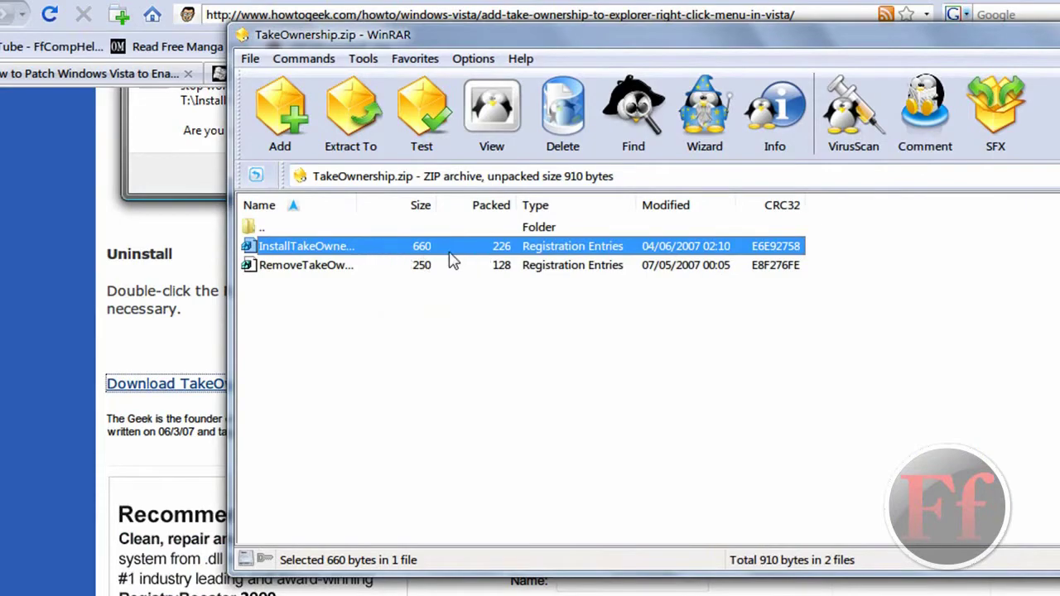
pyautogui.click(130, 343)
pyautogui.scroll(10, 141, 331)
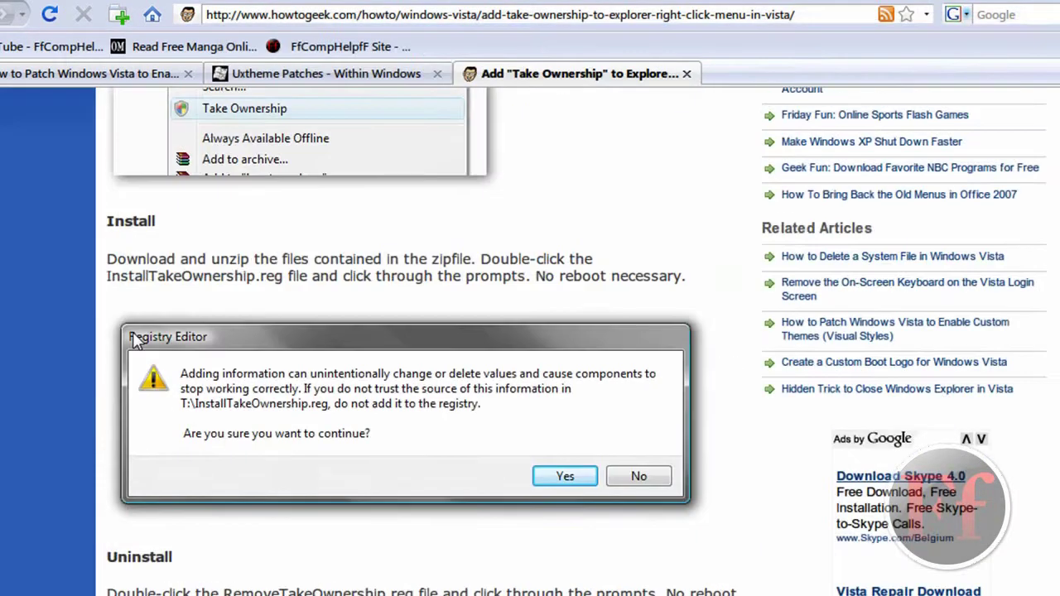
pyautogui.scroll(-3, 166, 327)
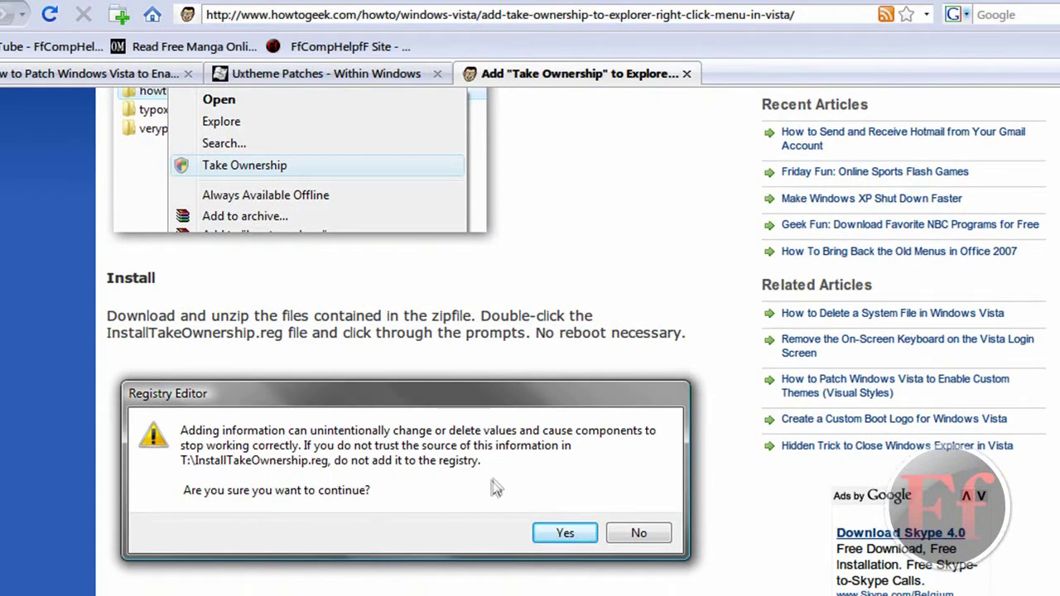
# Close the TakeOwnership.zip archive and dismiss the Downloads list
pyautogui.hotkey('alt', 'Tab')
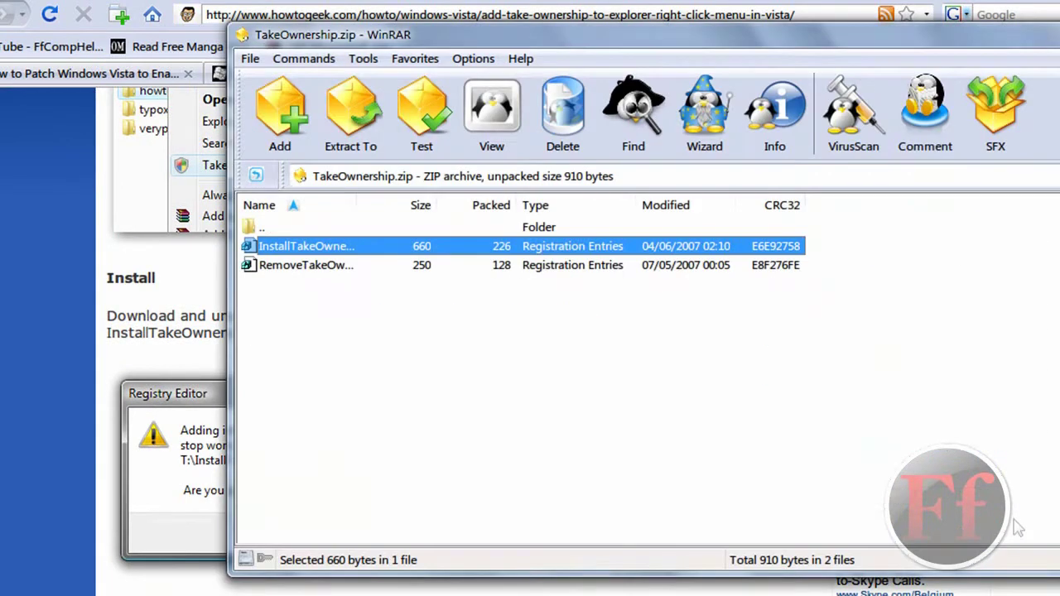
pyautogui.hotkey('alt', 'F4')
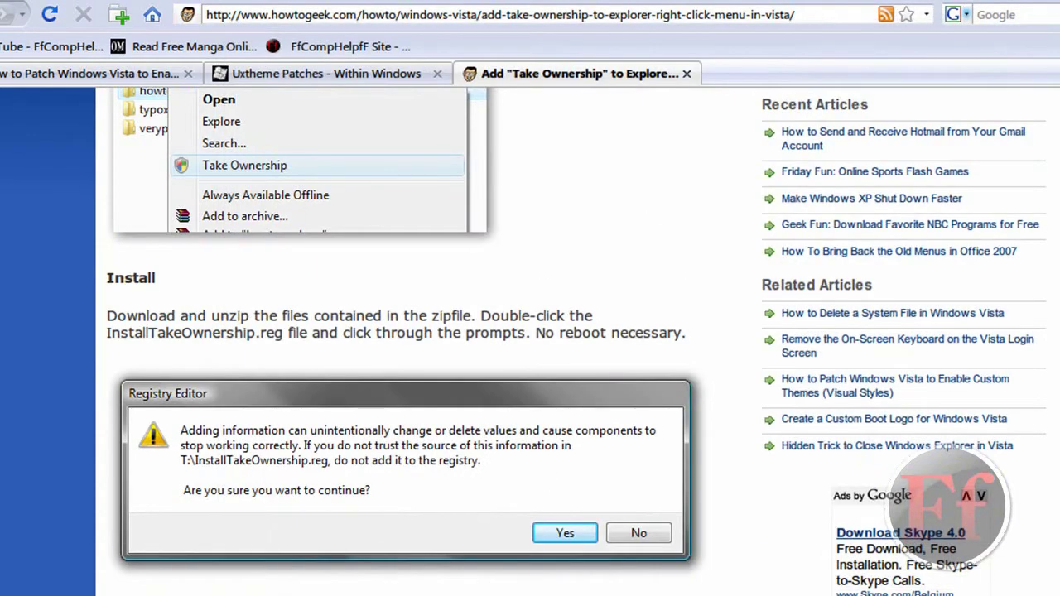
pyautogui.hotkey('alt', 'Tab')
pyautogui.click(435, 14)
pyautogui.doubleClick(435, 14)
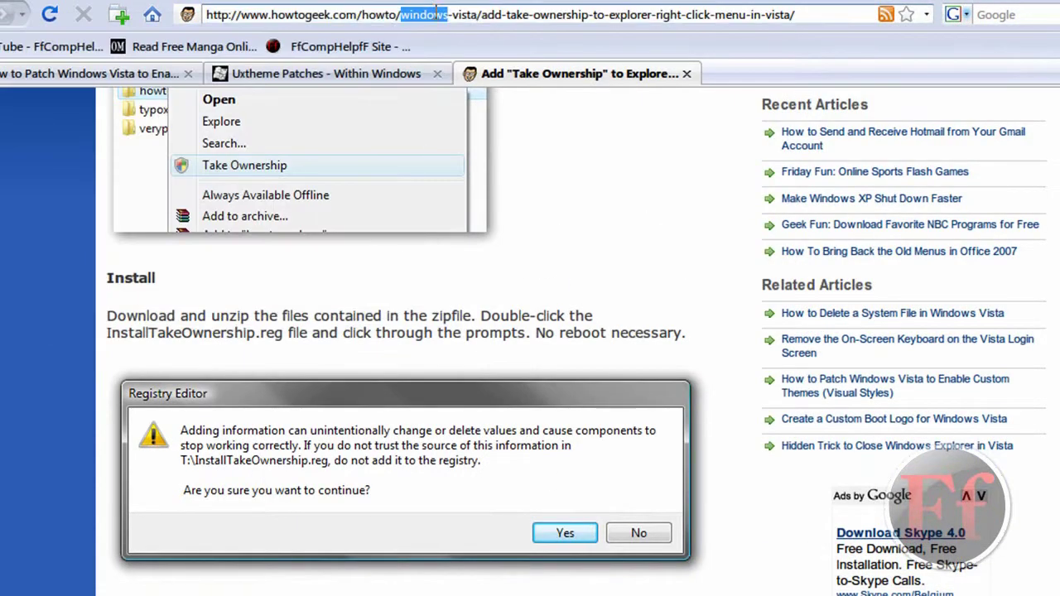
pyautogui.hotkey('alt', 'Tab')
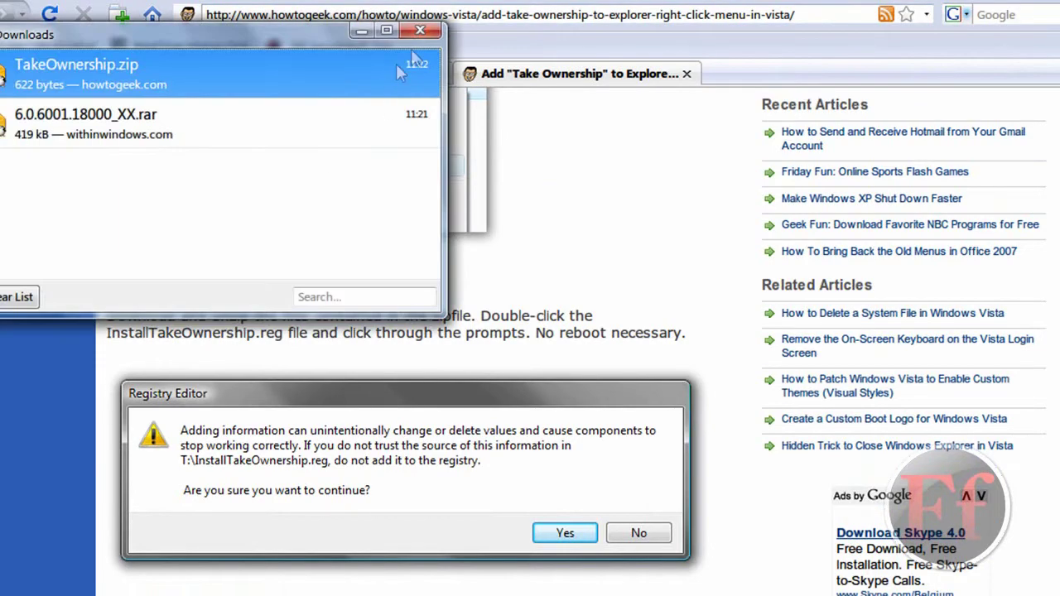
pyautogui.click(420, 33)
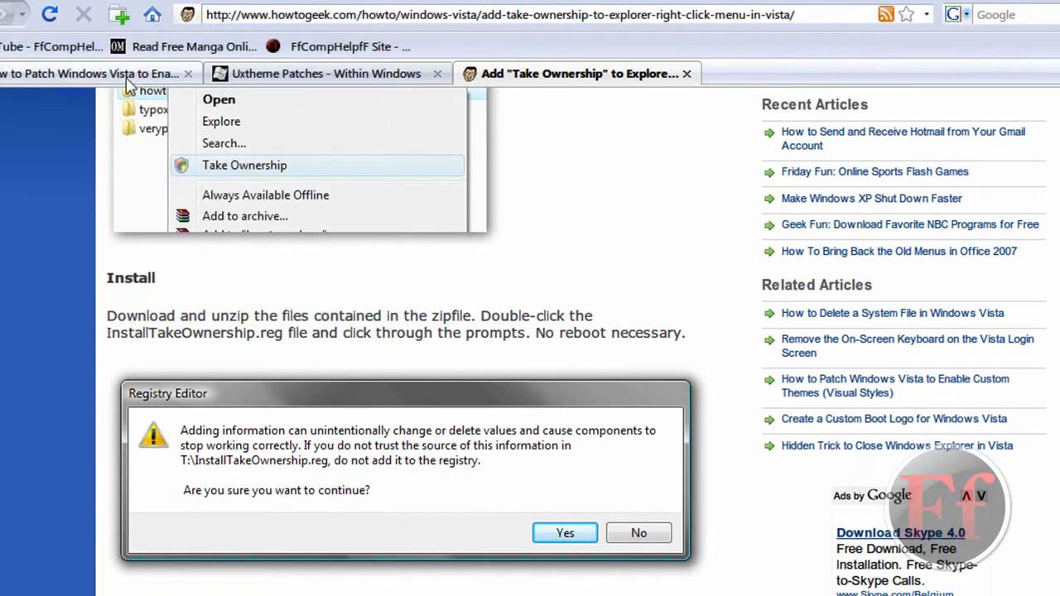
# Return to the Vista patching article and scroll to its Take Ownership step
pyautogui.hotkey('ctrl', 'l')
pyautogui.click(127, 81)
pyautogui.scroll(-1, 235, 175)
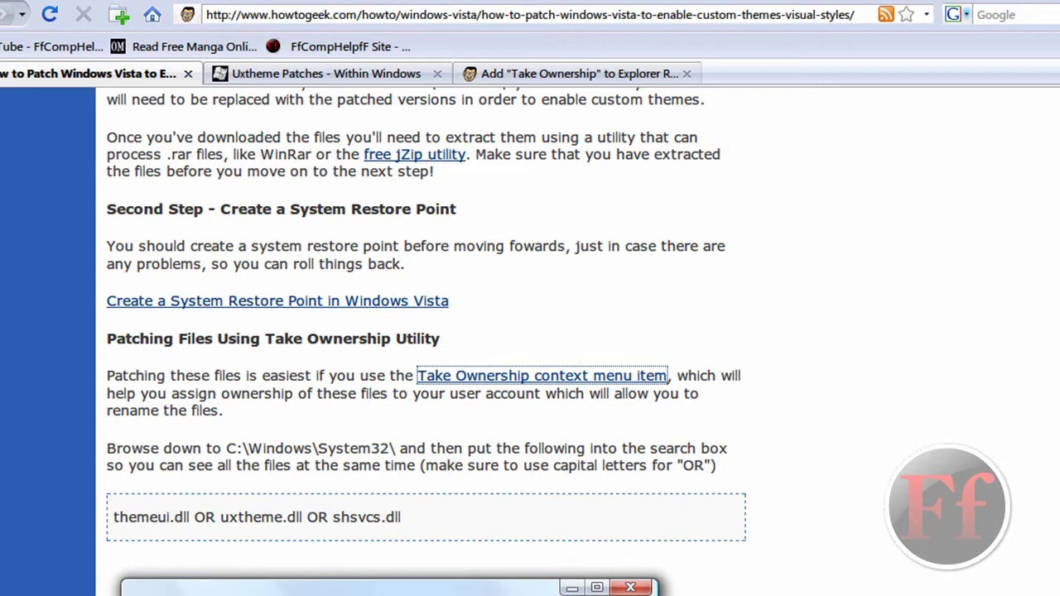
pyautogui.scroll(-5, 908, 379)
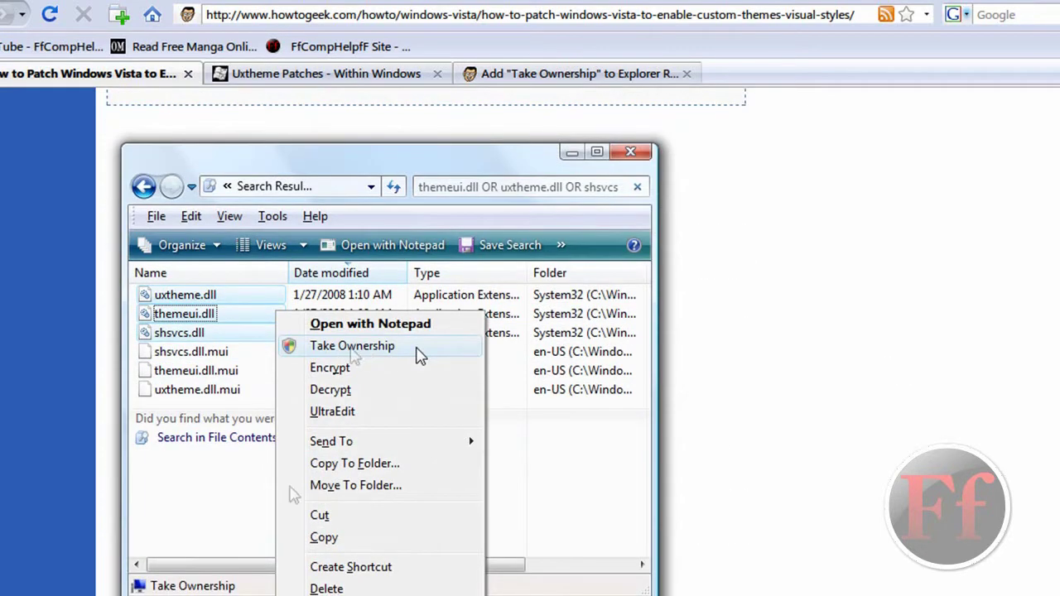
pyautogui.scroll(2, 352, 480)
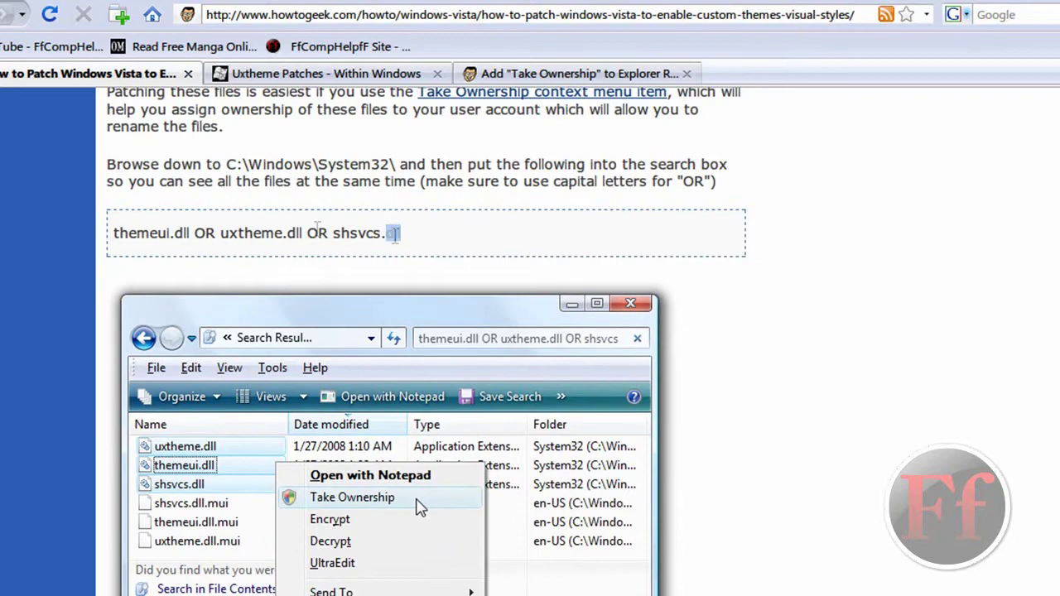
# Copy the search text 'themeui.dll OR uxtheme.dll OR shsvcs.dll'
pyautogui.moveTo(394, 234); pyautogui.dragTo(397, 285)
pyautogui.moveTo(240, 282); pyautogui.dragTo(452, 274)
pyautogui.moveTo(239, 165); pyautogui.dragTo(103, 266)
pyautogui.rightClick(161, 237)
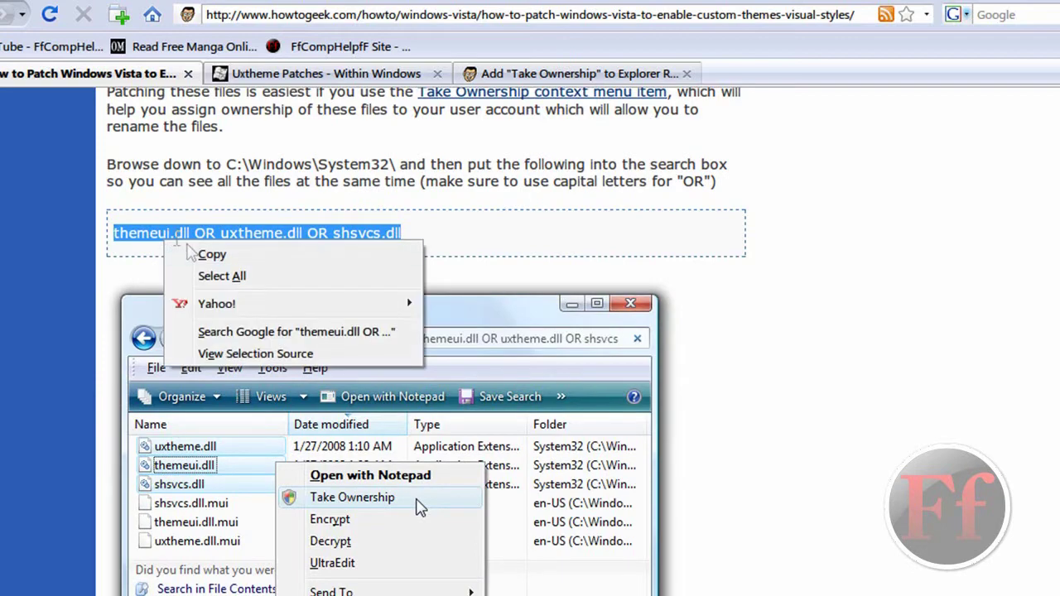
pyautogui.click(211, 254)
# Delete the Windows.old folder from drive C: to the Recycle Bin
pyautogui.press('super')
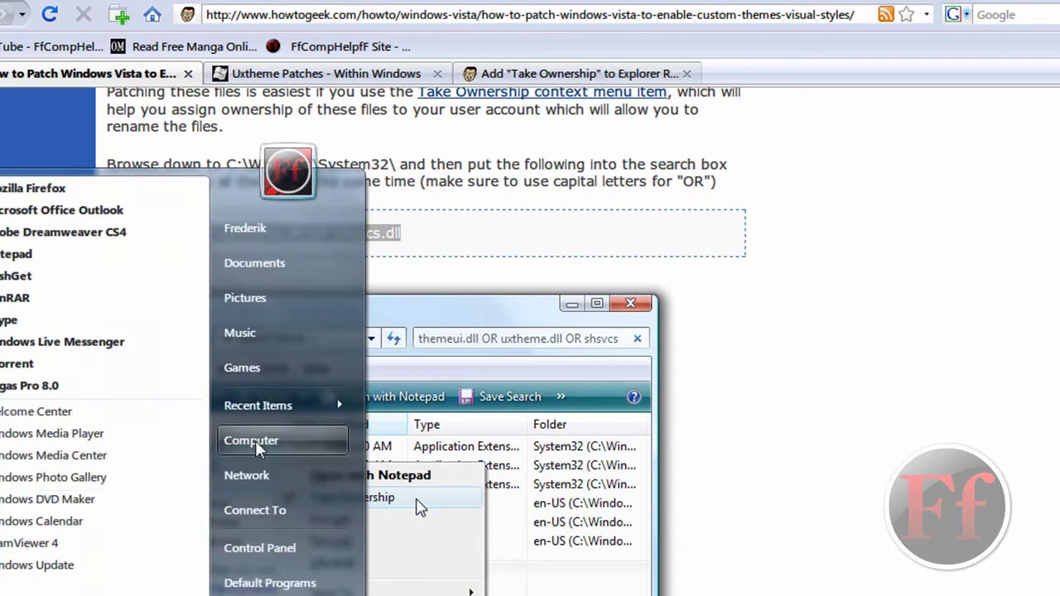
pyautogui.click(250, 442)
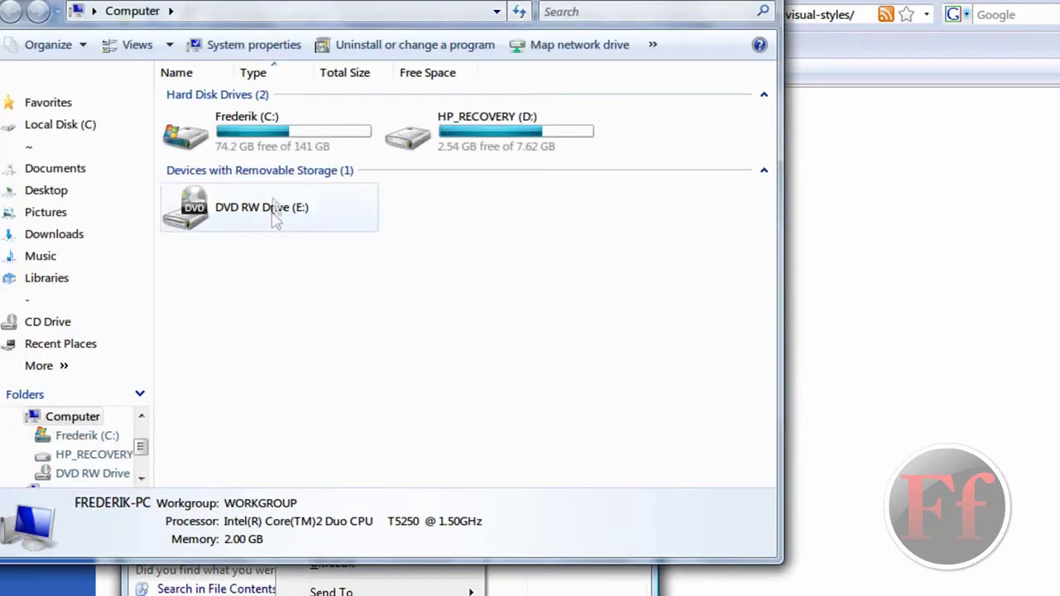
pyautogui.doubleClick(285, 148)
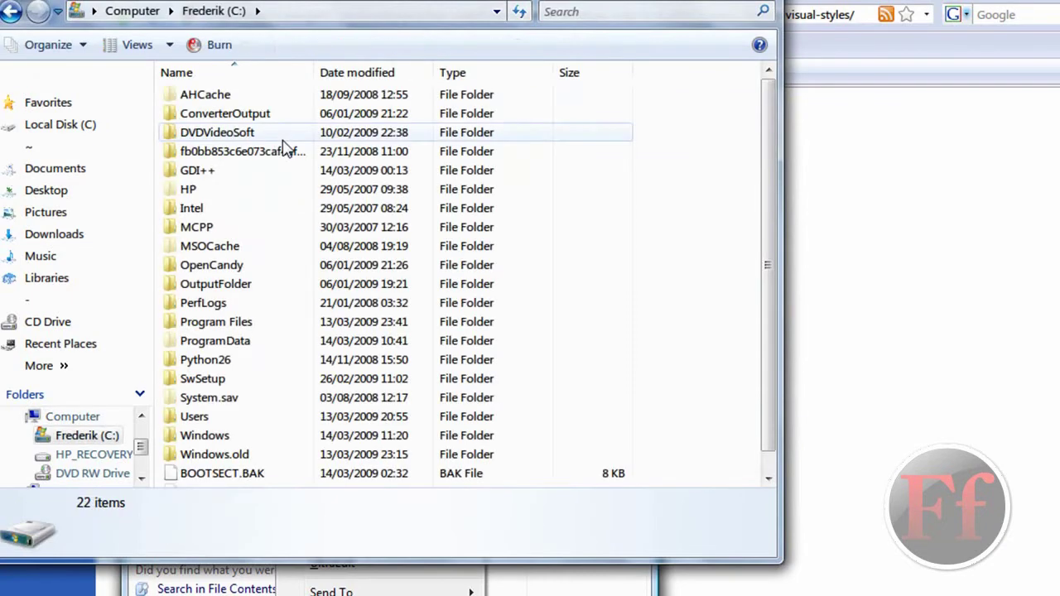
pyautogui.scroll(-1, 281, 166)
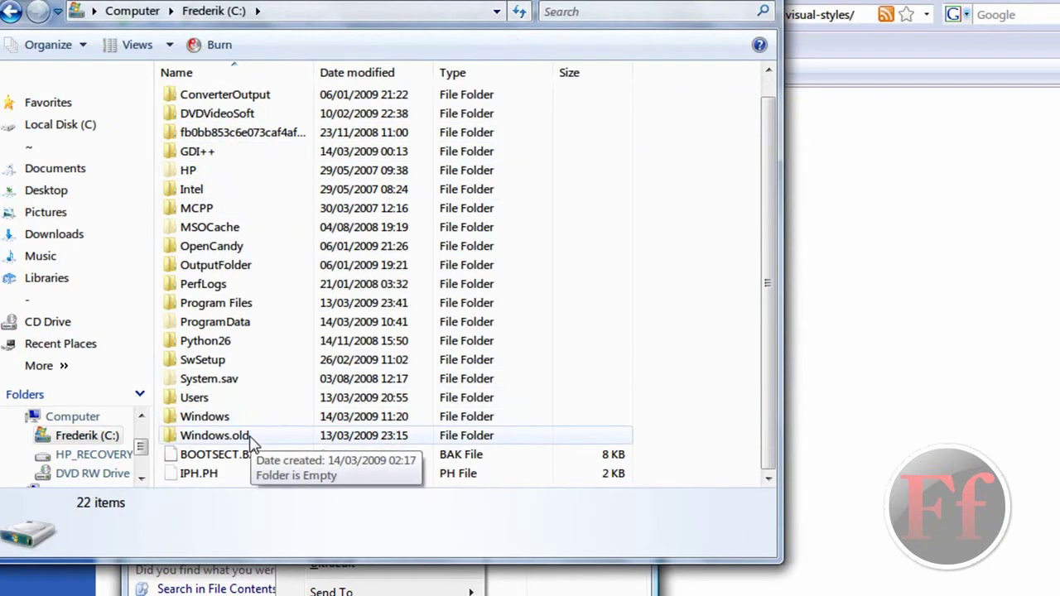
pyautogui.click(250, 439)
pyautogui.press('Delete')
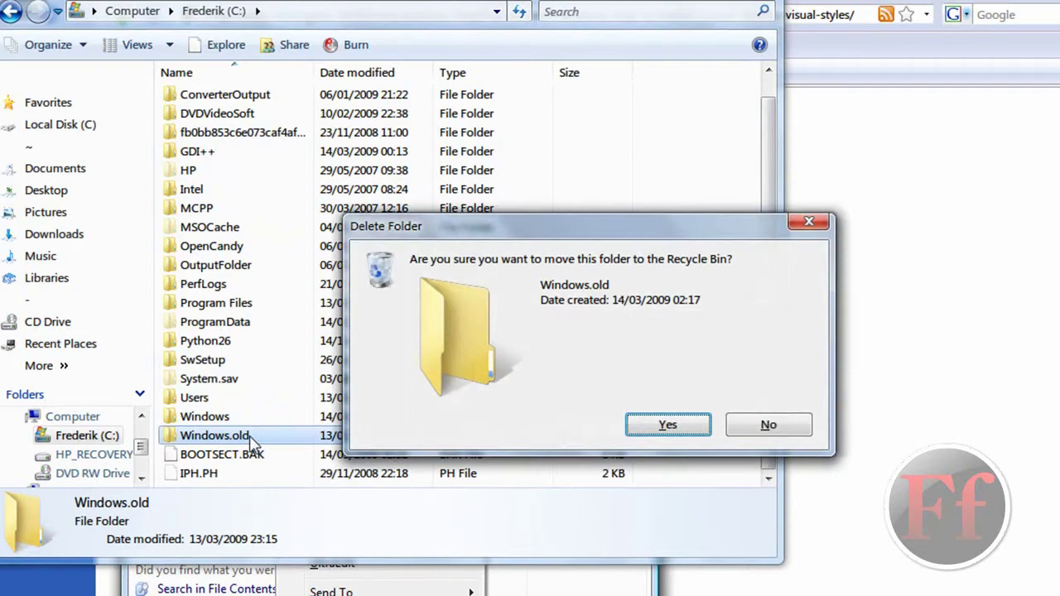
pyautogui.press('Return')
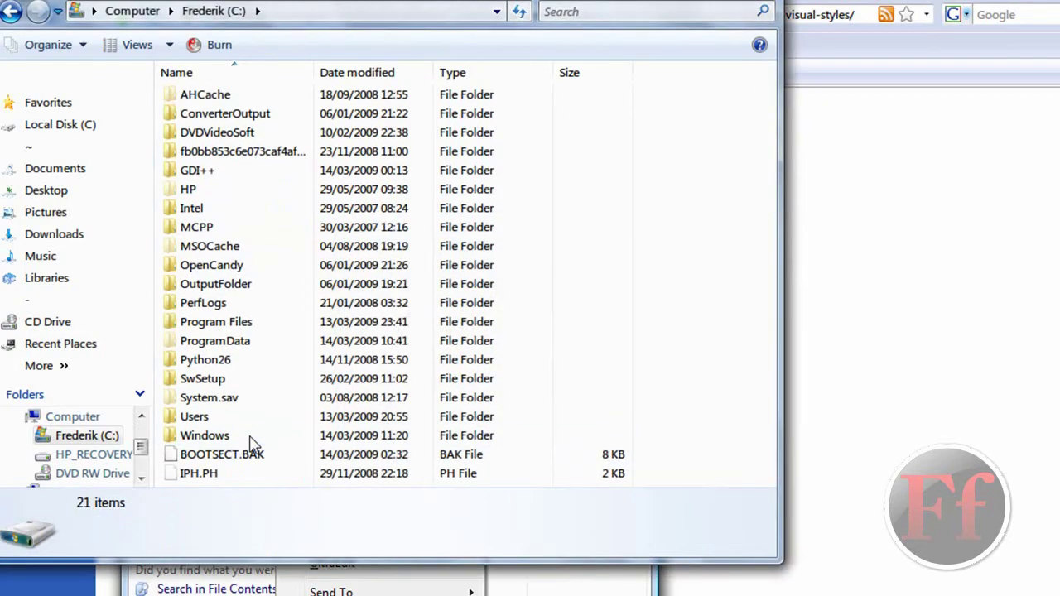
# Open the System32 folder inside C:\Windows
pyautogui.click(251, 441)
pyautogui.doubleClick(251, 441)
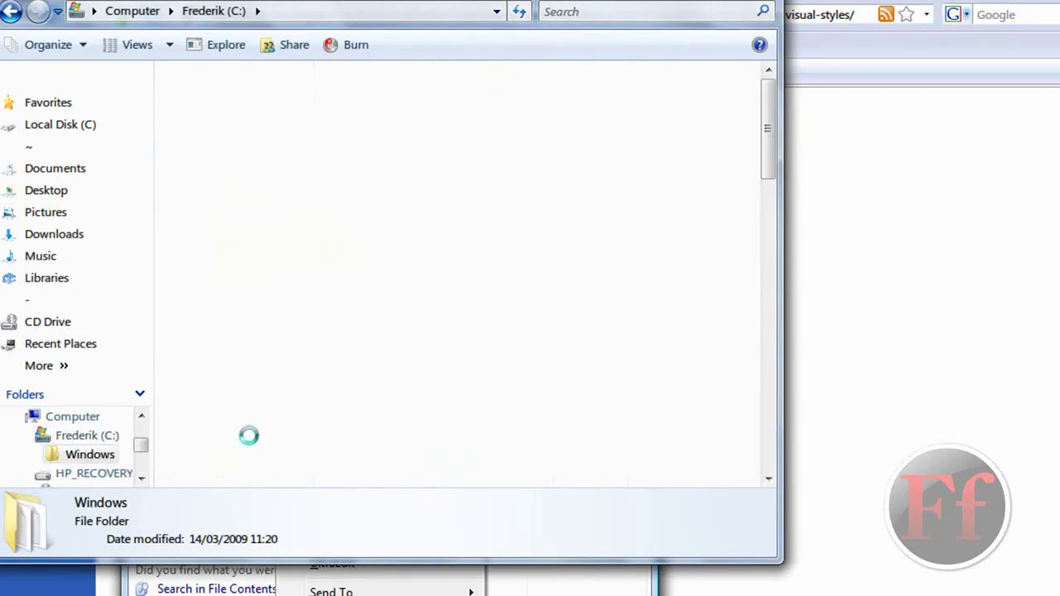
pyautogui.scroll(-9, 276, 384)
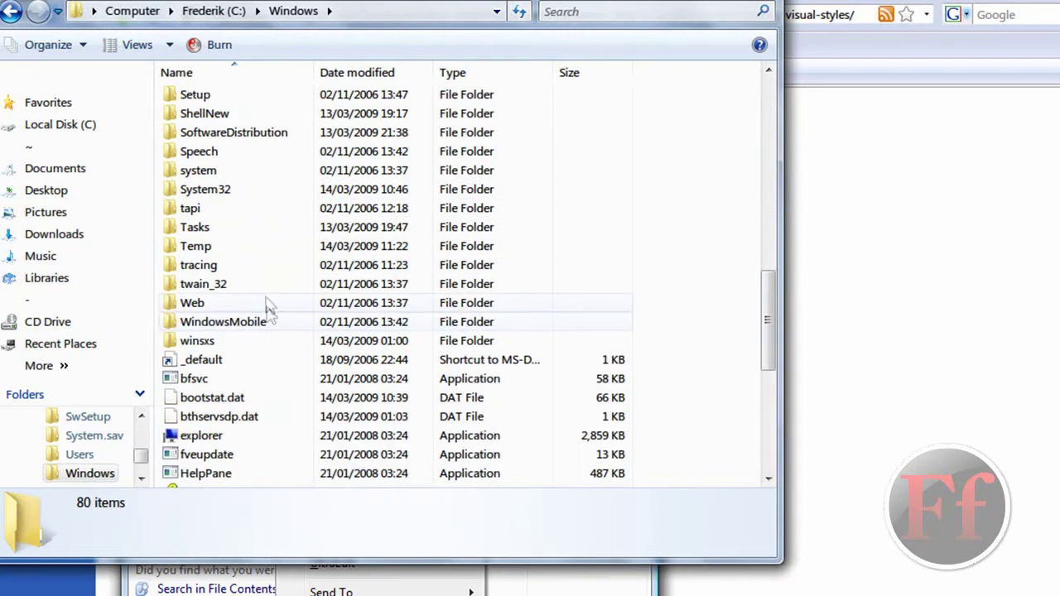
pyautogui.doubleClick(265, 191)
# Search System32 for 'themeui.dll OR uxtheme.dll OR shsvcs.dll', listing 12 matching items
pyautogui.click(644, 12)
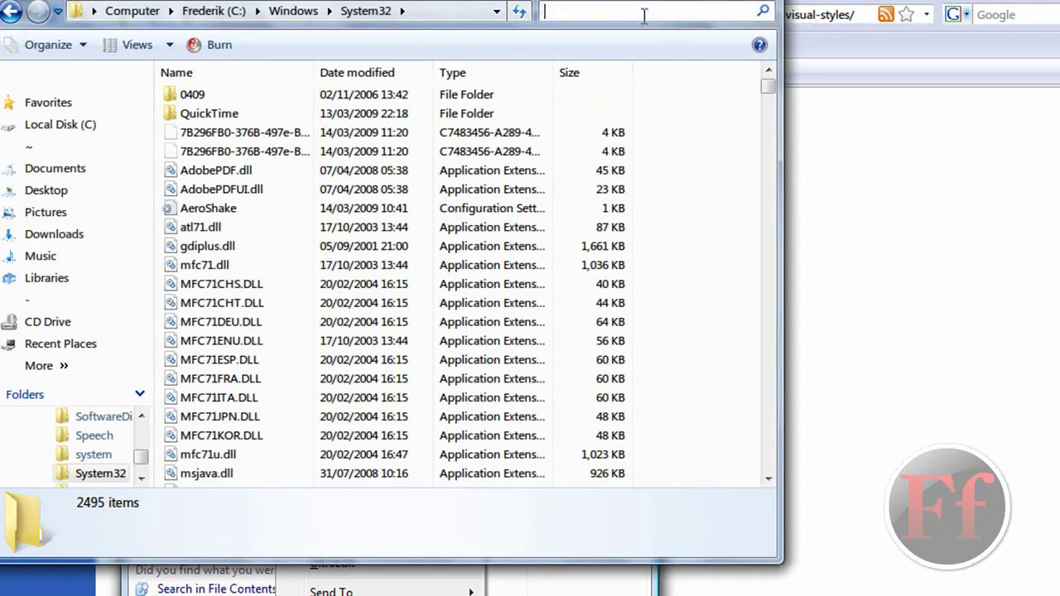
pyautogui.hotkey('ctrl', 'v')
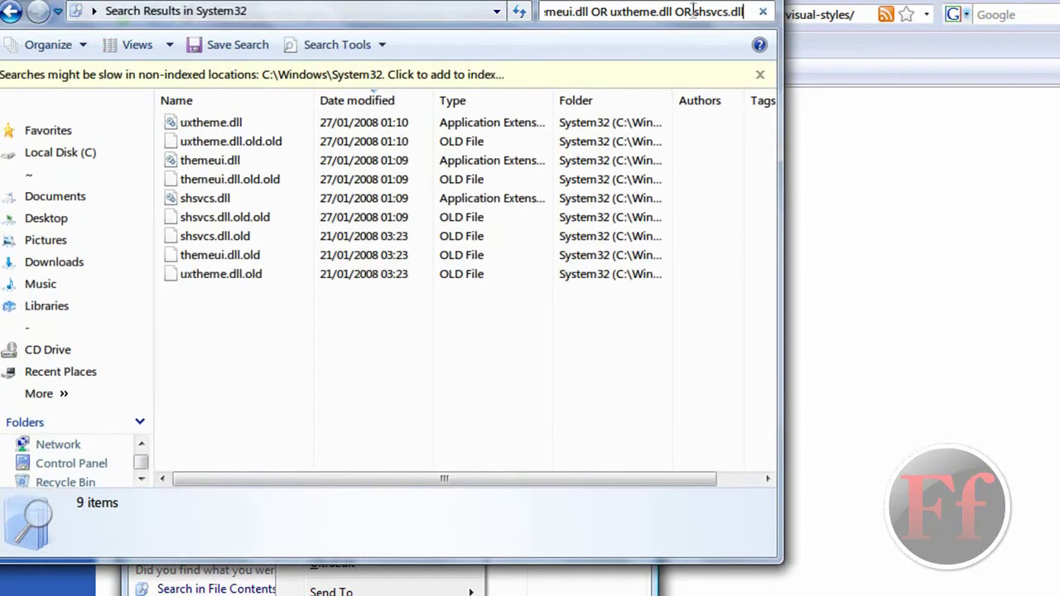
pyautogui.moveTo(693, 11); pyautogui.dragTo(540, 10)
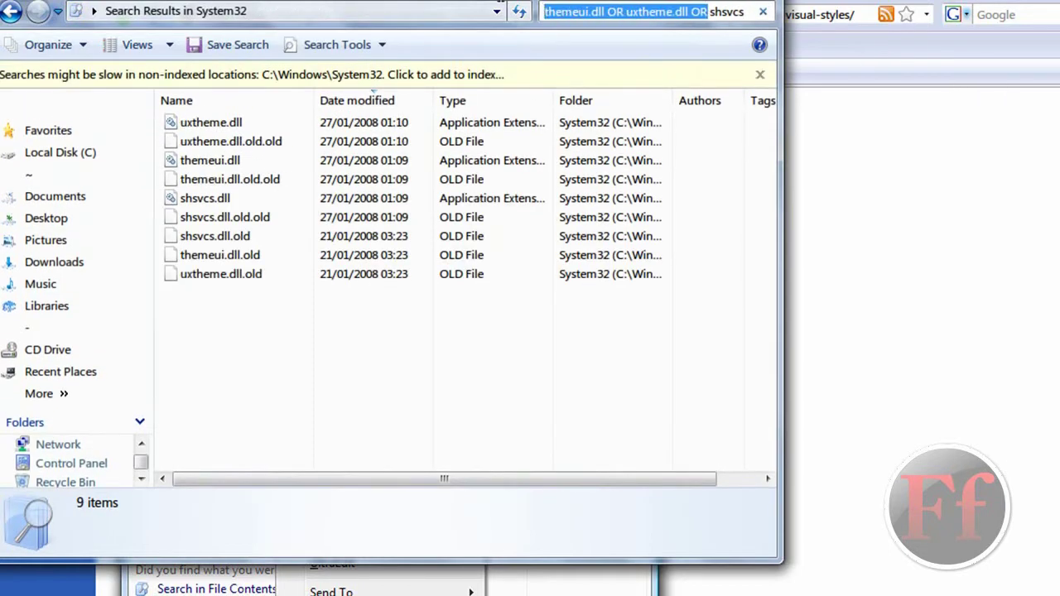
pyautogui.click(564, 11)
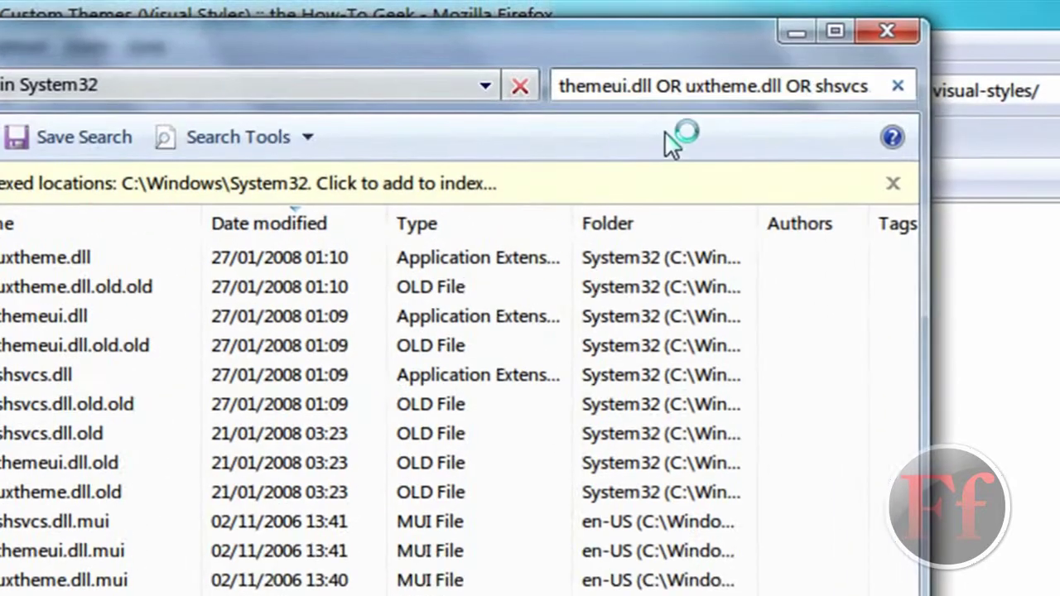
pyautogui.doubleClick(667, 86)
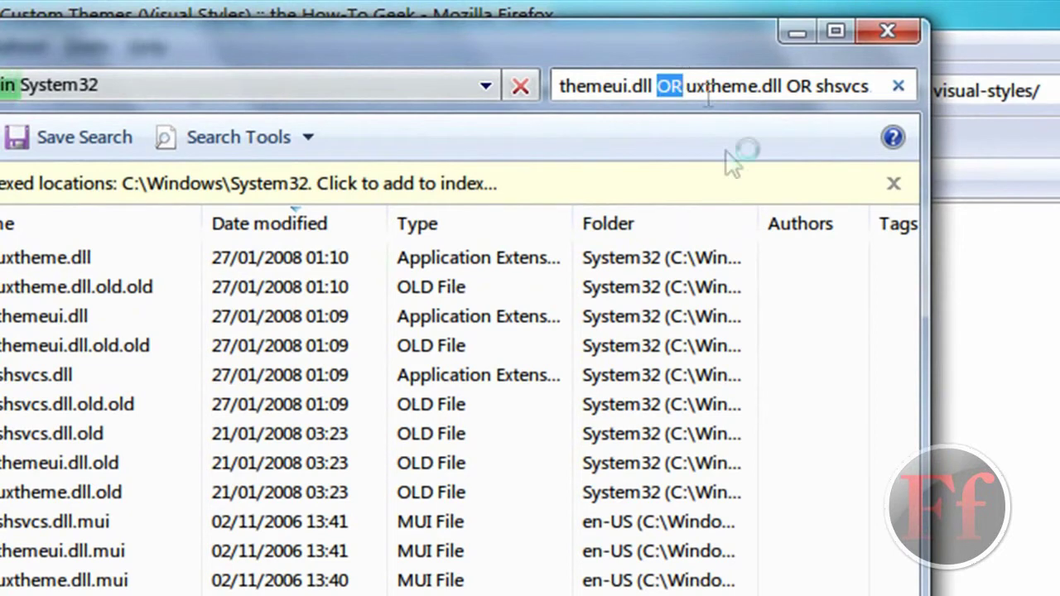
pyautogui.click(692, 91)
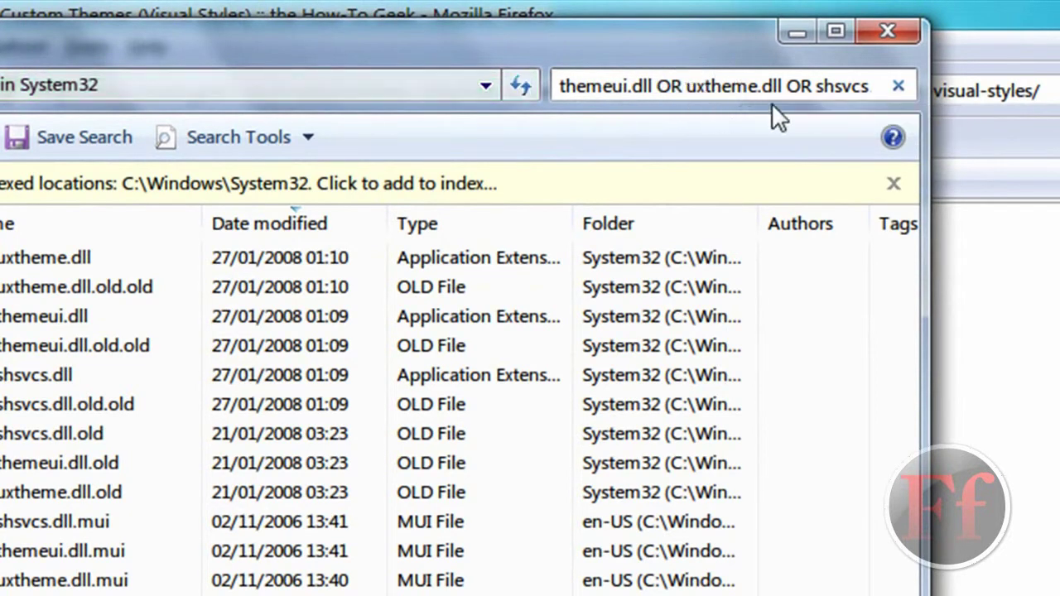
pyautogui.doubleClick(796, 86)
pyautogui.moveTo(833, 88); pyautogui.dragTo(876, 86)
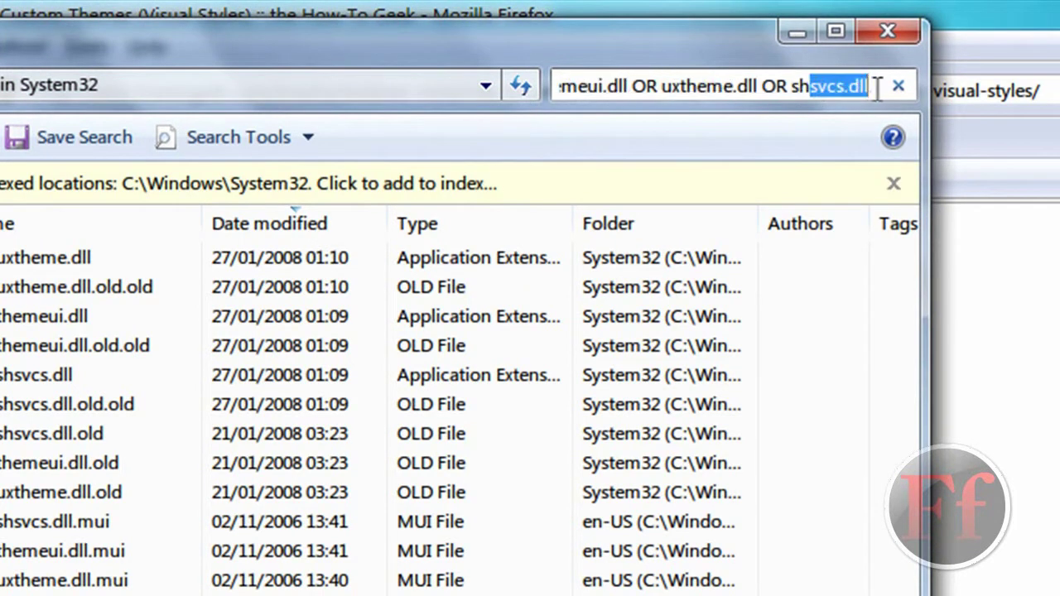
pyautogui.click(849, 88)
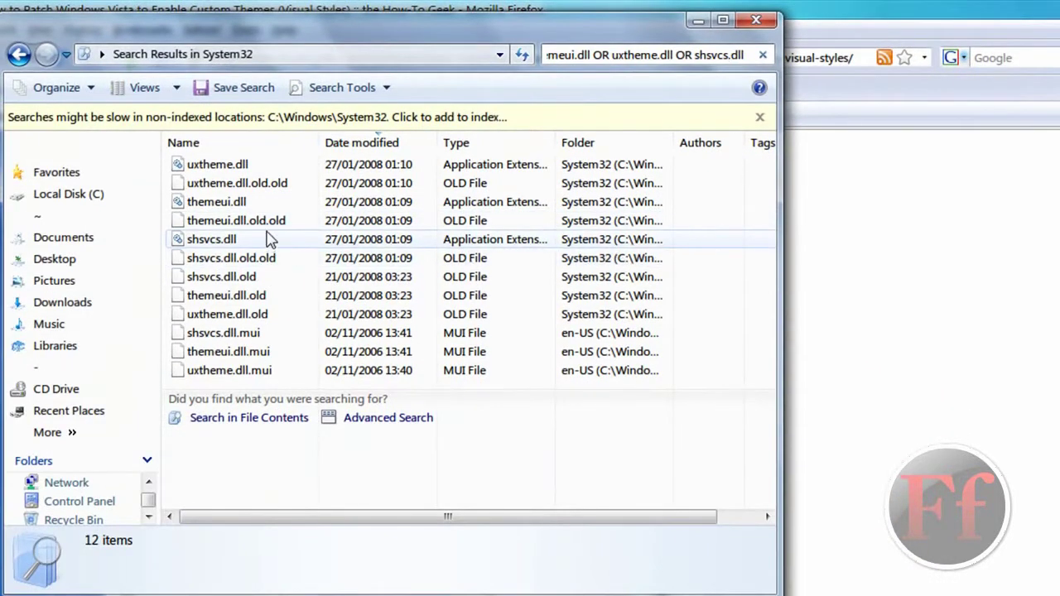
# Inspect the uxtheme.dll, themeui.dll and shsvcs.dll entries in the search results
pyautogui.rightClick(295, 169)
pyautogui.rightClick(286, 169)
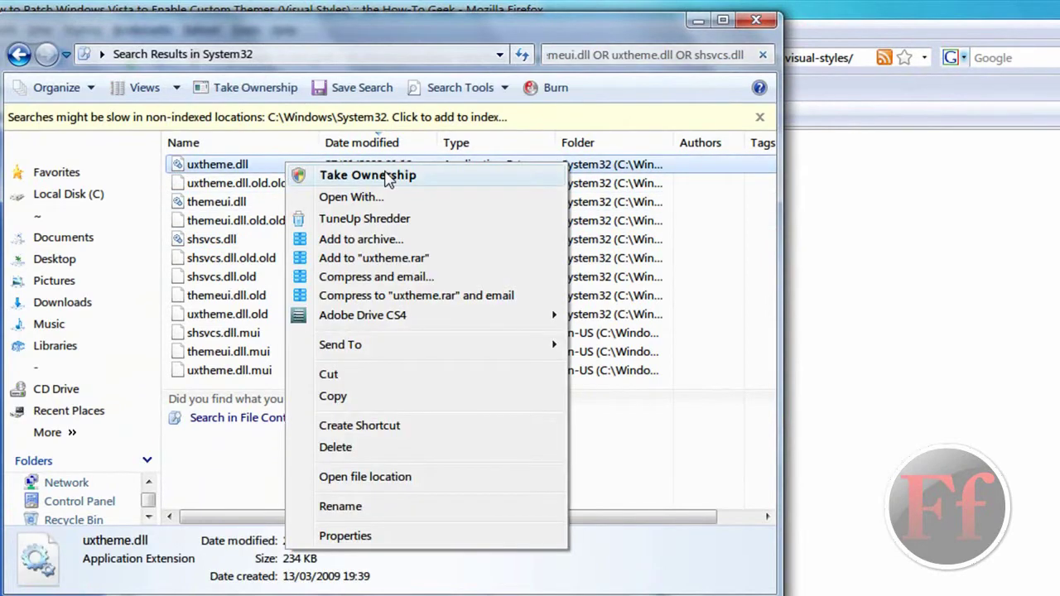
pyautogui.click(221, 207)
pyautogui.click(220, 203)
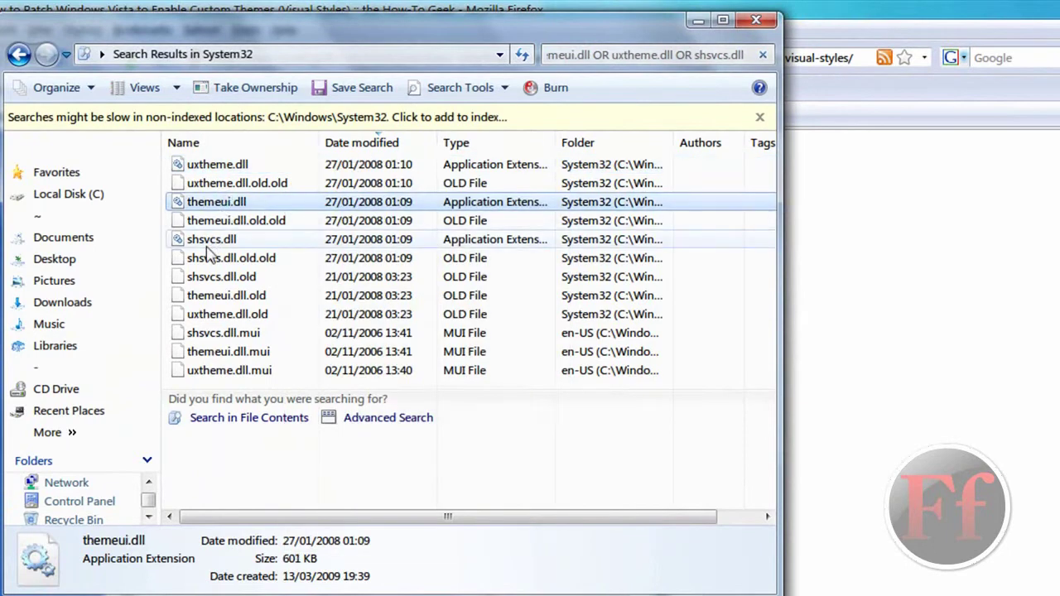
pyautogui.click(211, 242)
pyautogui.click(221, 203)
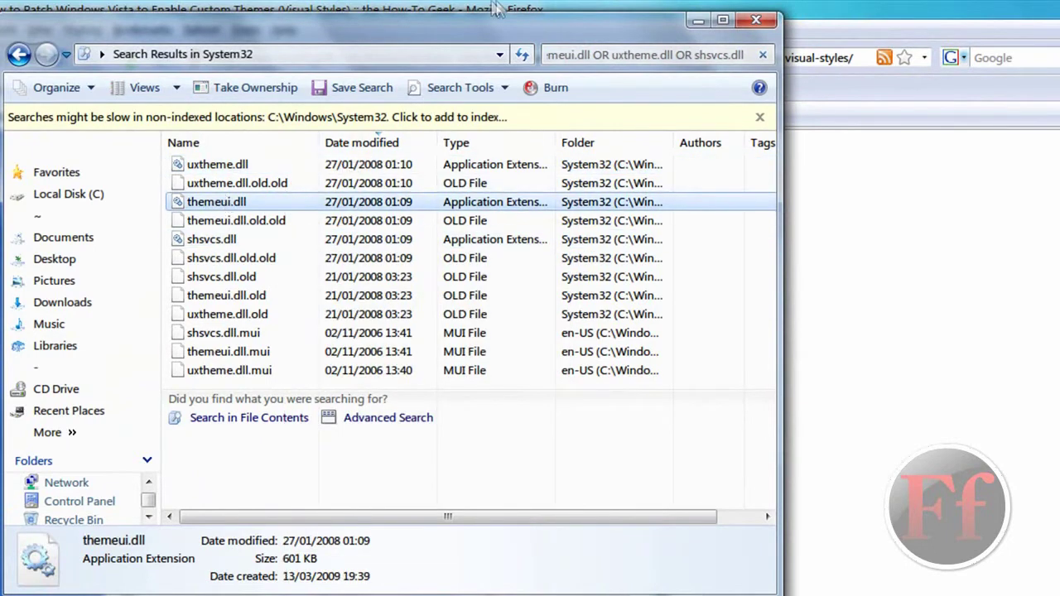
# Clear the search query to return to the full 2495-item System32 listing
pyautogui.click(548, 55)
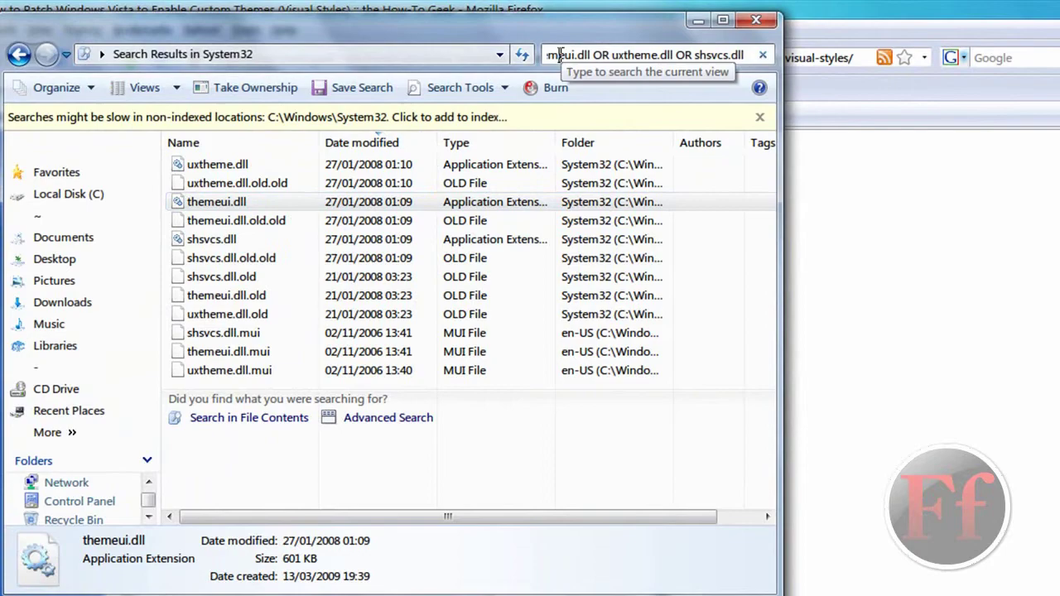
pyautogui.hotkey('ctrl', 'a')
pyautogui.press('BackSpace')
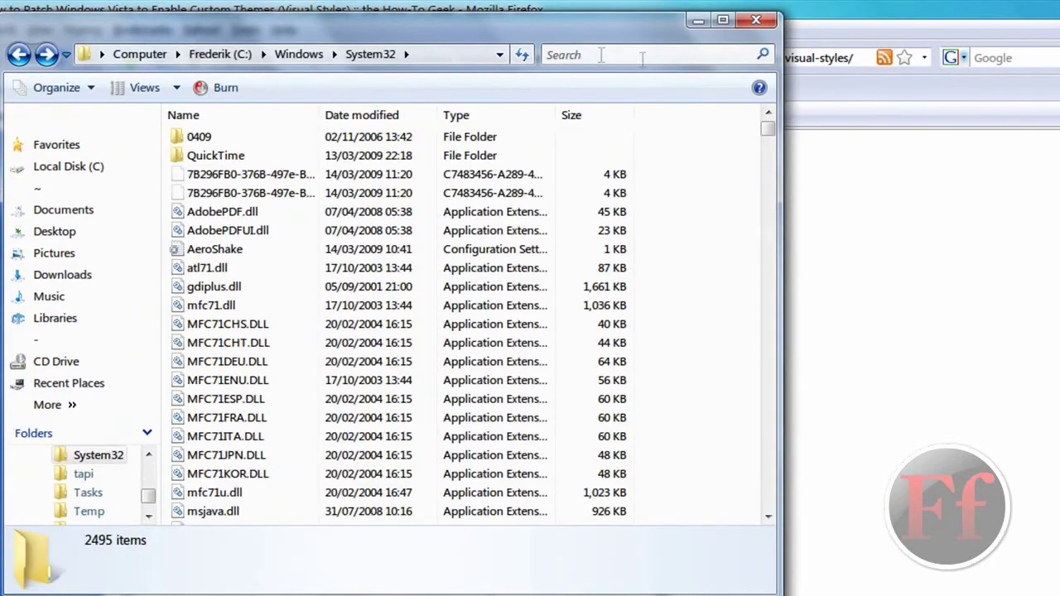
pyautogui.moveTo(768, 132); pyautogui.dragTo(768, 463)
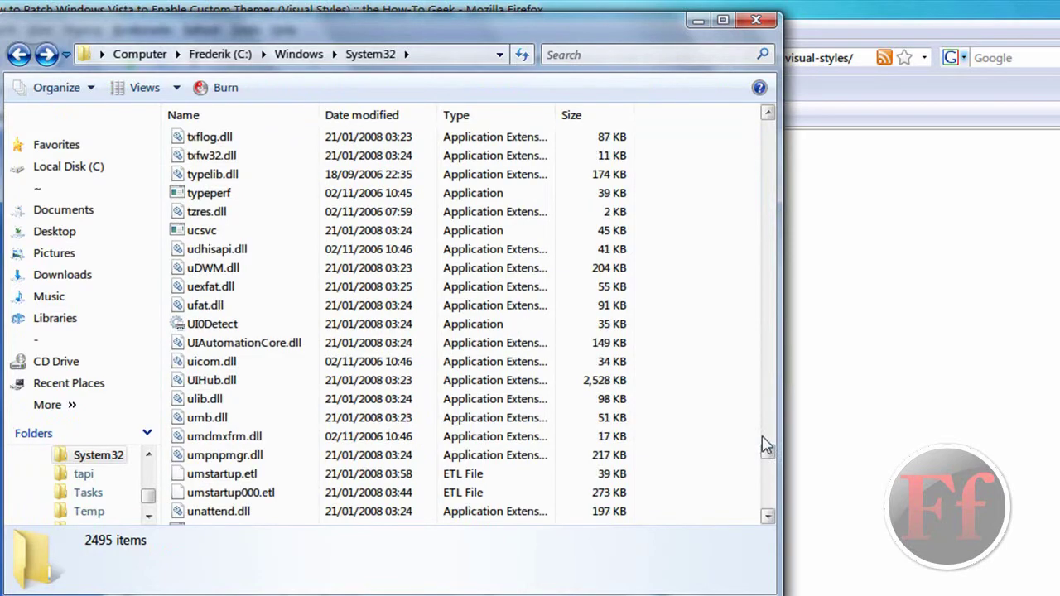
pyautogui.click(768, 515)
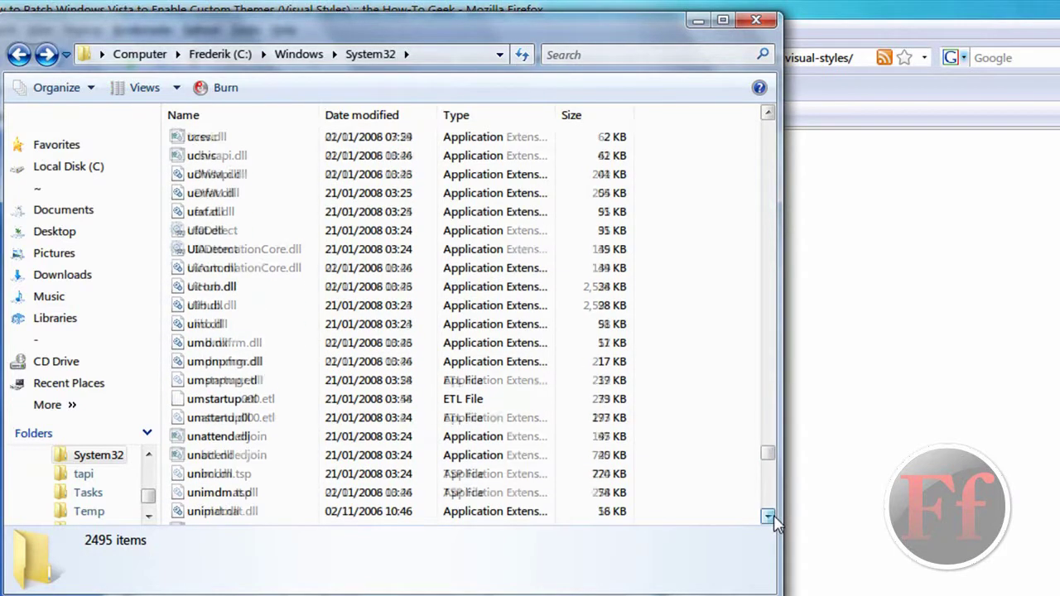
pyautogui.click(768, 515)
pyautogui.click(768, 515)
pyautogui.click(768, 515)
pyautogui.click(768, 515)
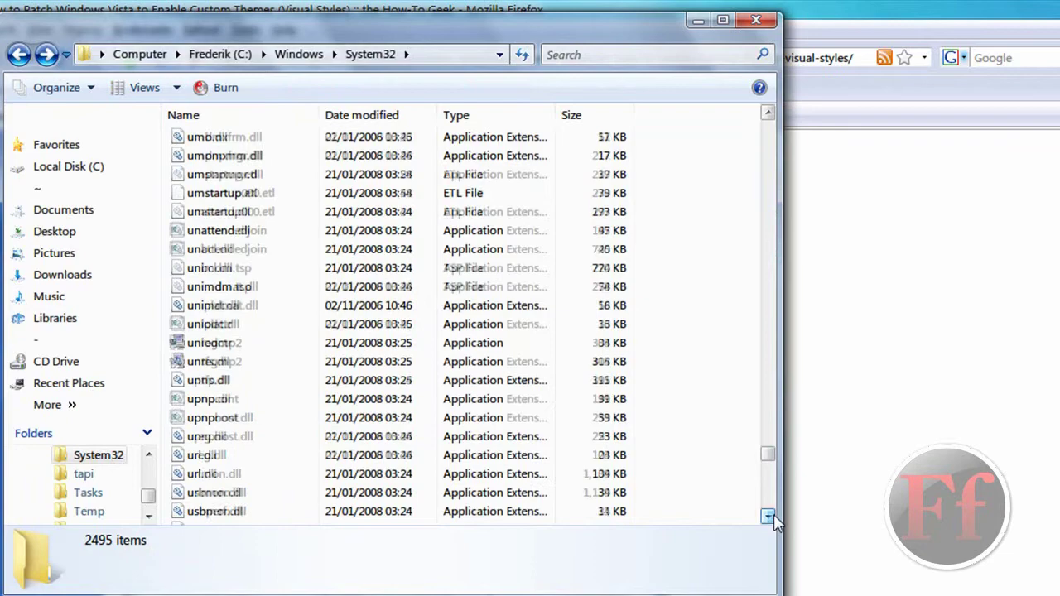
pyautogui.click(768, 515)
pyautogui.click(768, 515)
pyautogui.click(768, 515)
pyautogui.click(768, 515)
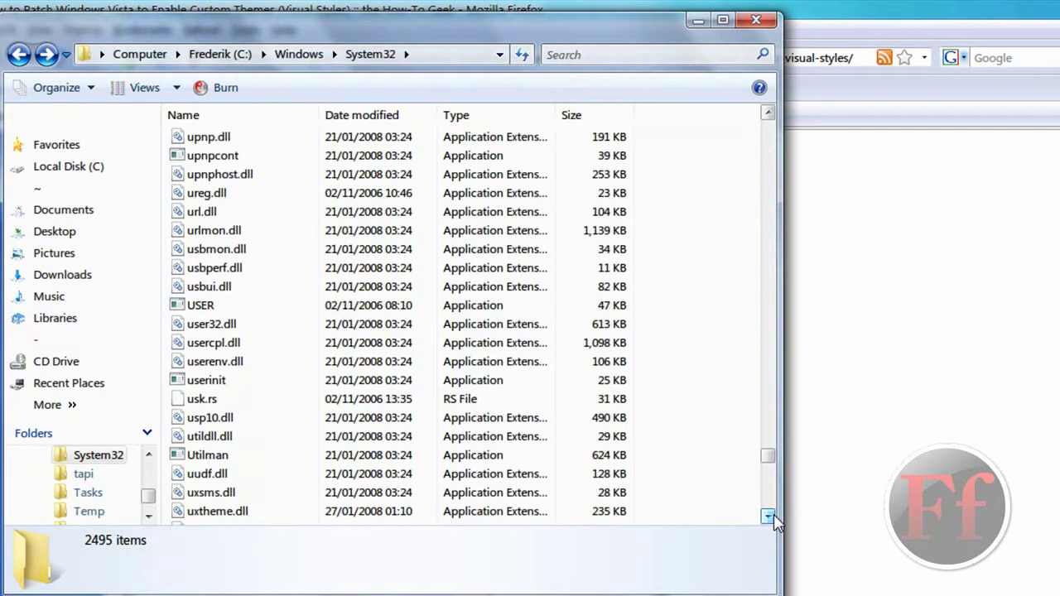
pyautogui.click(768, 515)
pyautogui.click(768, 515)
pyautogui.click(768, 515)
pyautogui.click(768, 515)
pyautogui.click(768, 515)
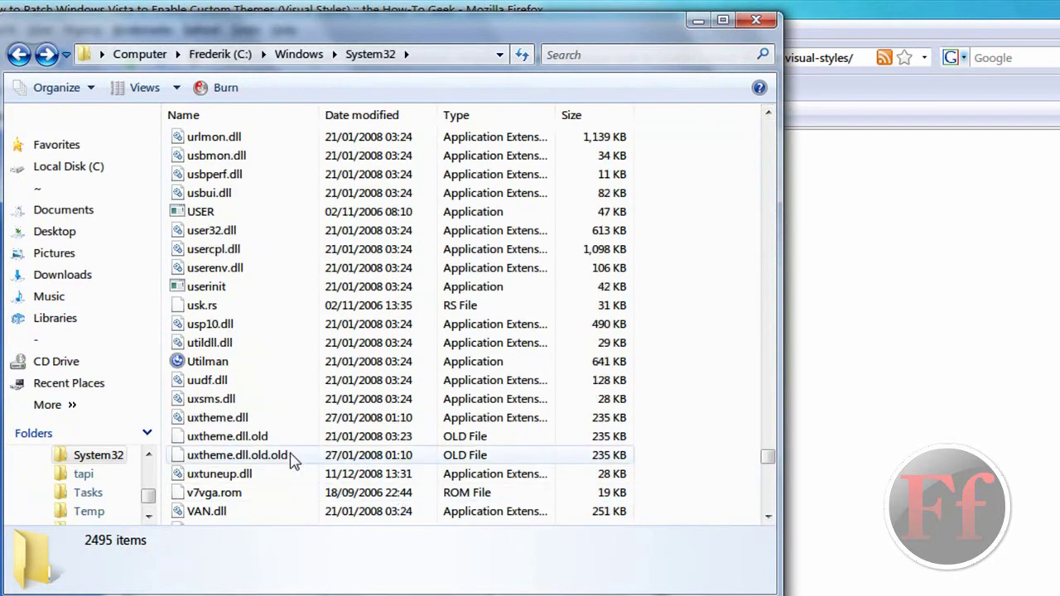
pyautogui.click(283, 421)
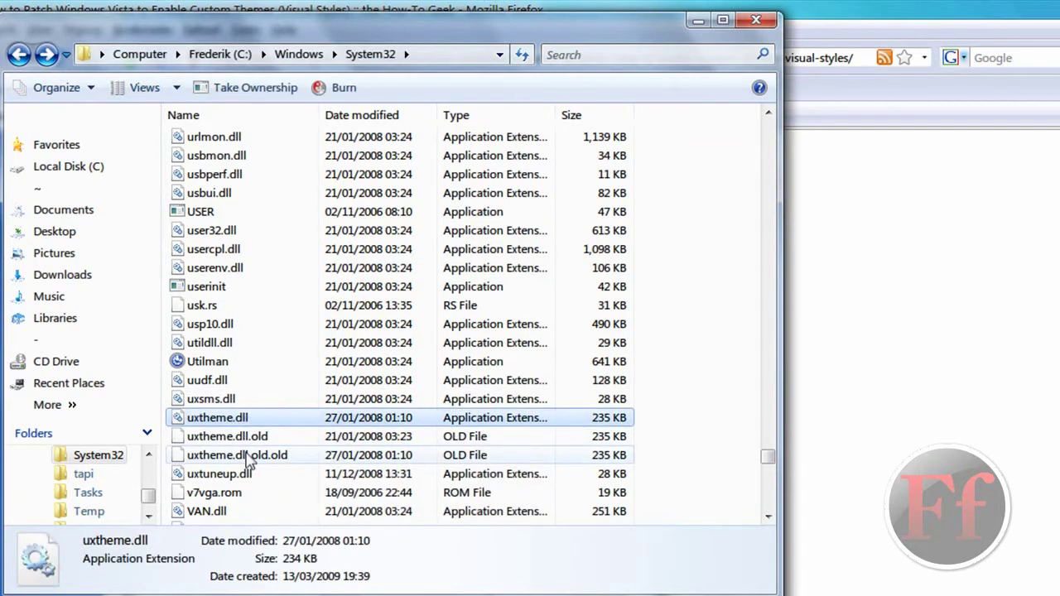
pyautogui.rightClick(242, 425)
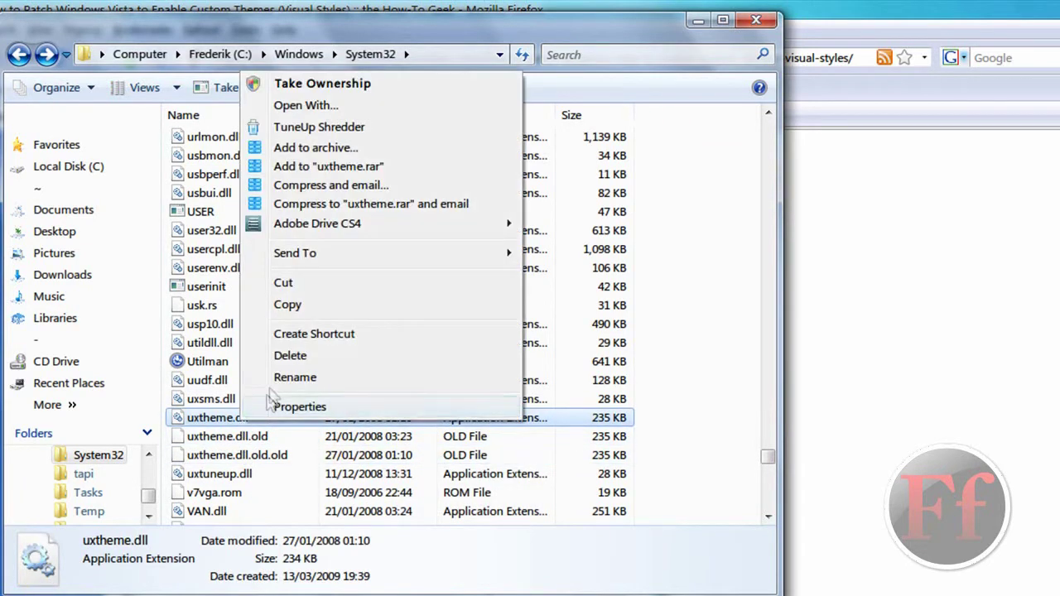
pyautogui.click(281, 380)
pyautogui.click(257, 417)
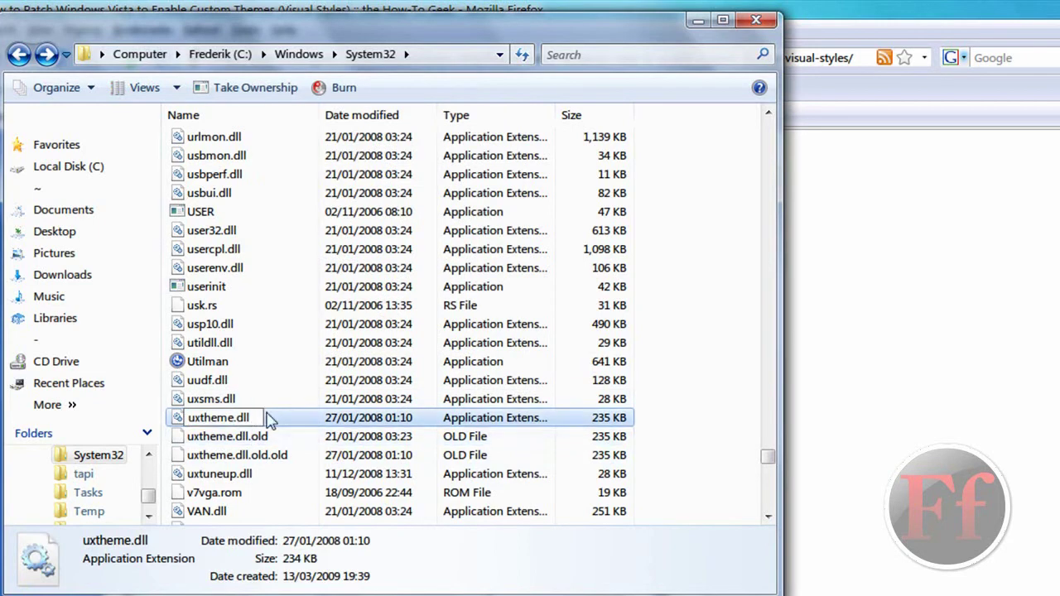
pyautogui.press('Return')
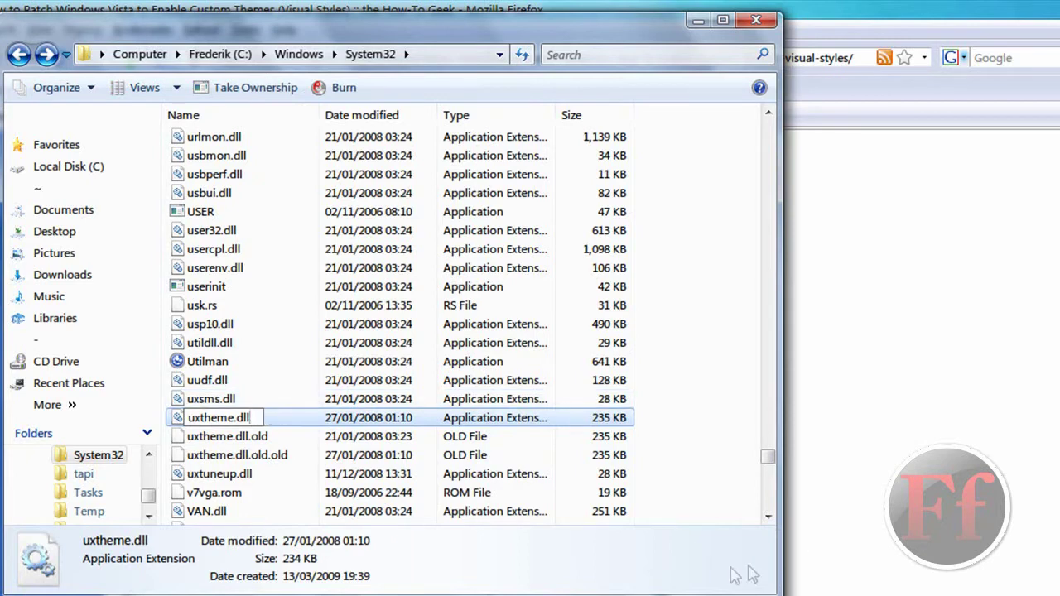
pyautogui.click(577, 474)
pyautogui.click(517, 419)
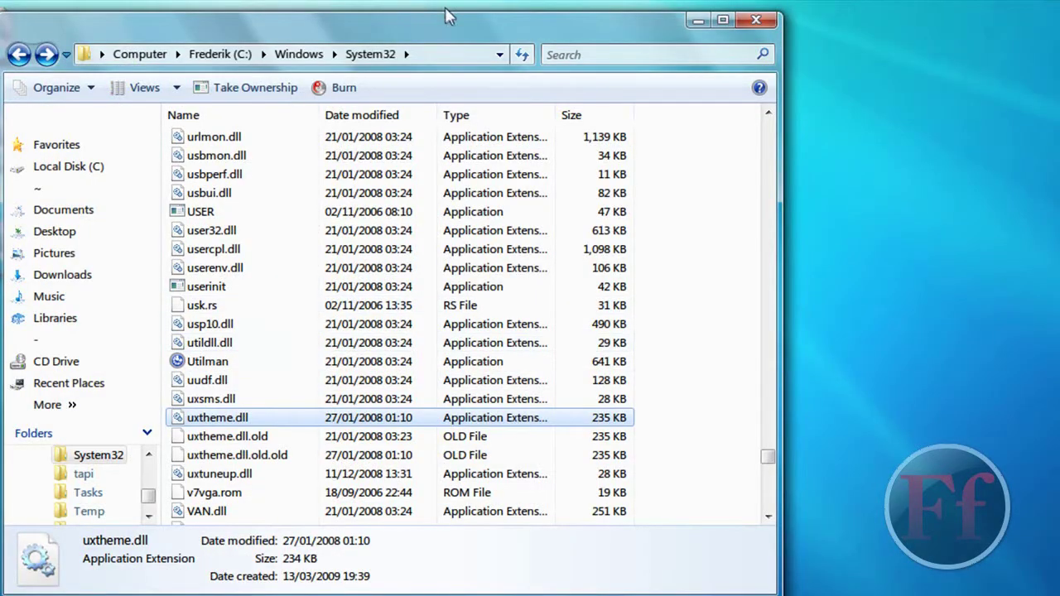
# Copy uxtheme.dll onto the desktop and recentre the System32 Explorer window
pyautogui.moveTo(447, 29); pyautogui.dragTo(1055, 170)
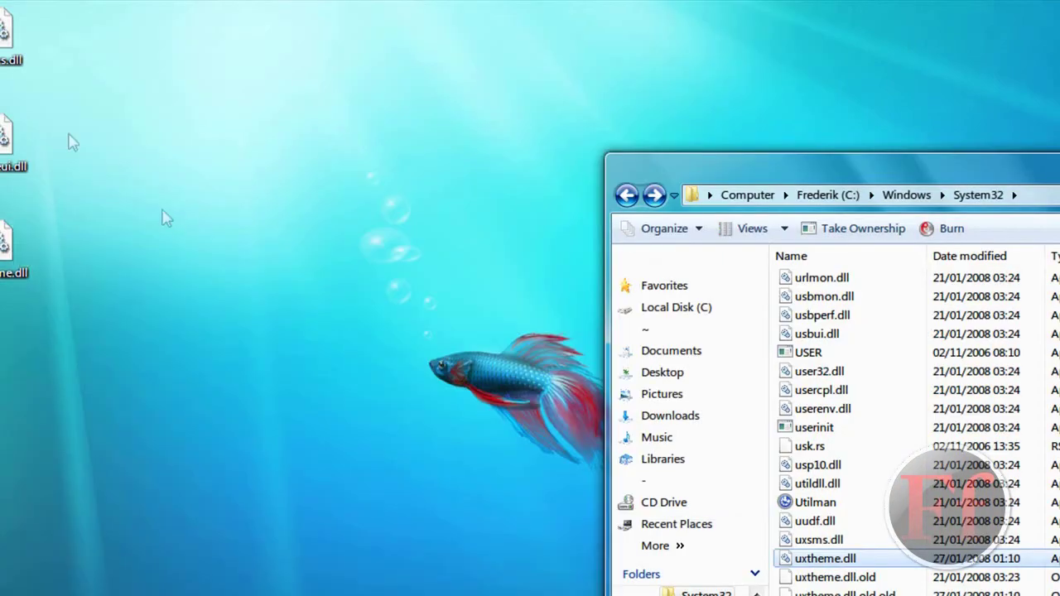
pyautogui.moveTo(824, 558); pyautogui.dragTo(446, 496)
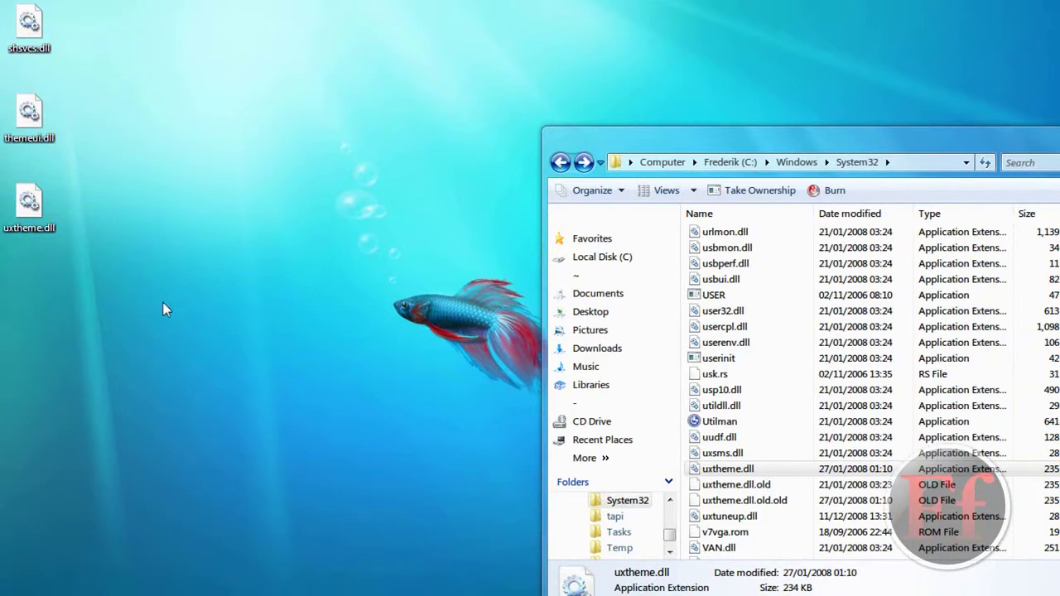
pyautogui.moveTo(745, 469); pyautogui.dragTo(25, 189)
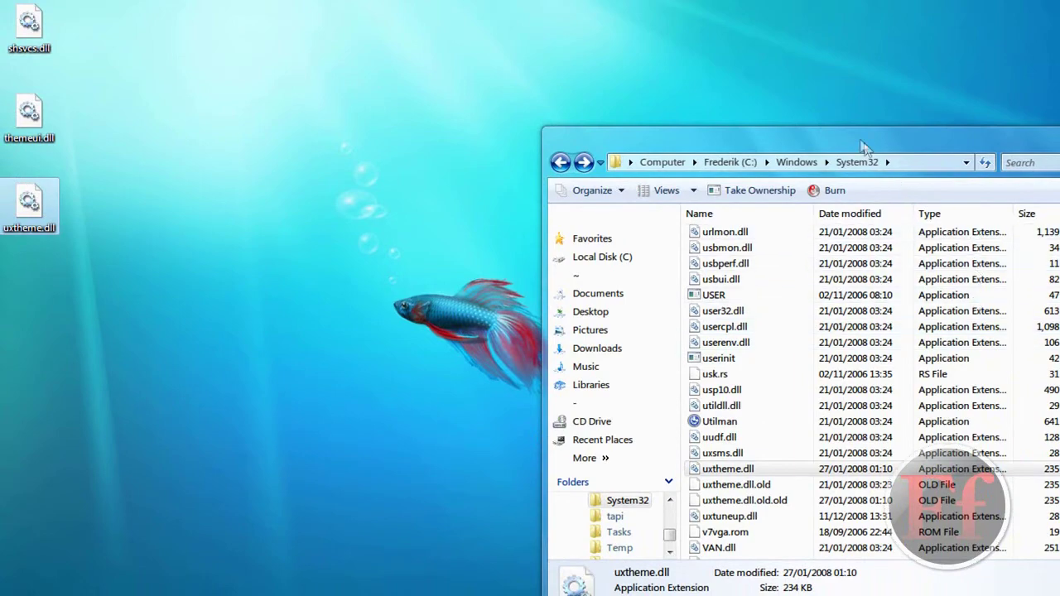
pyautogui.moveTo(859, 129); pyautogui.dragTo(408, 43)
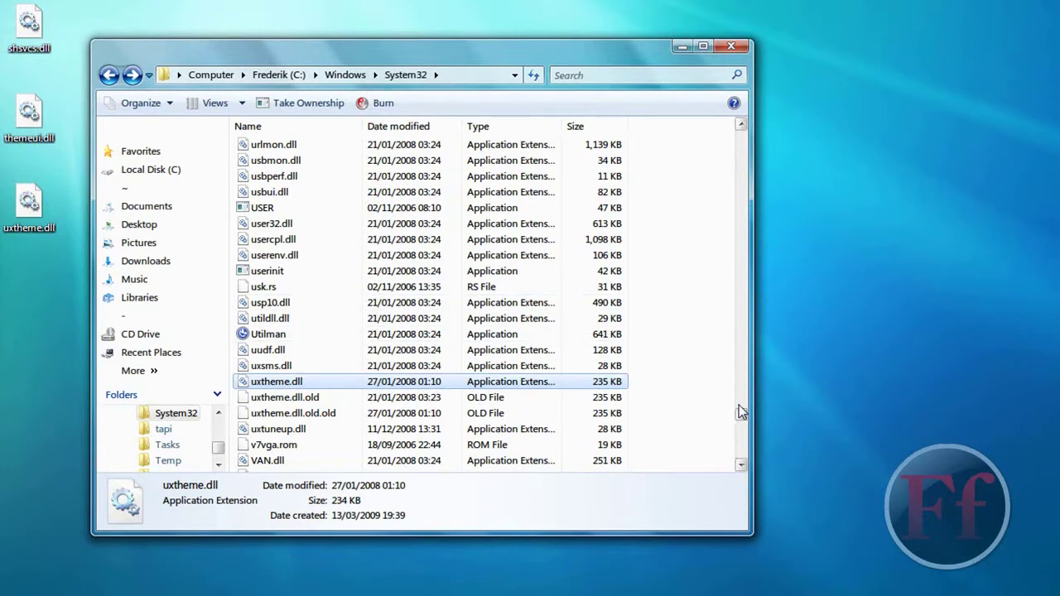
# In Appearance and Personalization, confirm the theme is Windows Vista and cancel Theme Settings
pyautogui.press('super')
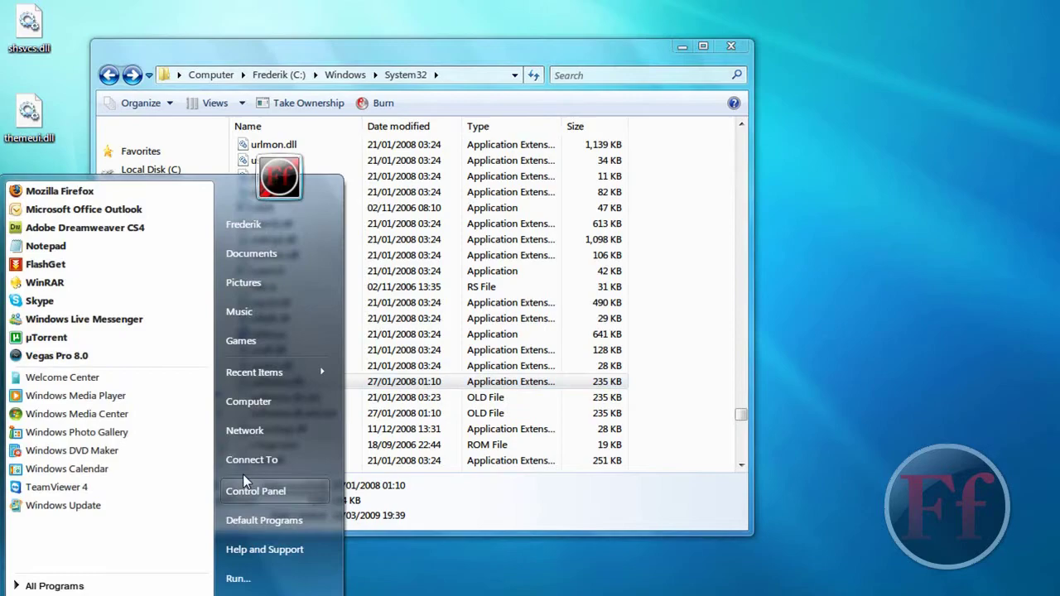
pyautogui.click(248, 491)
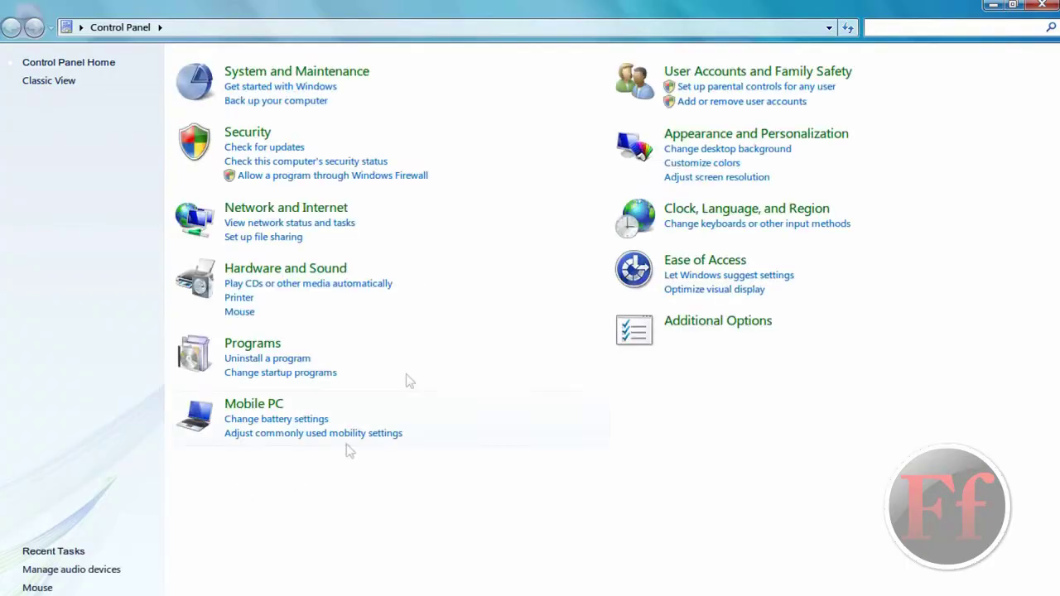
pyautogui.click(709, 150)
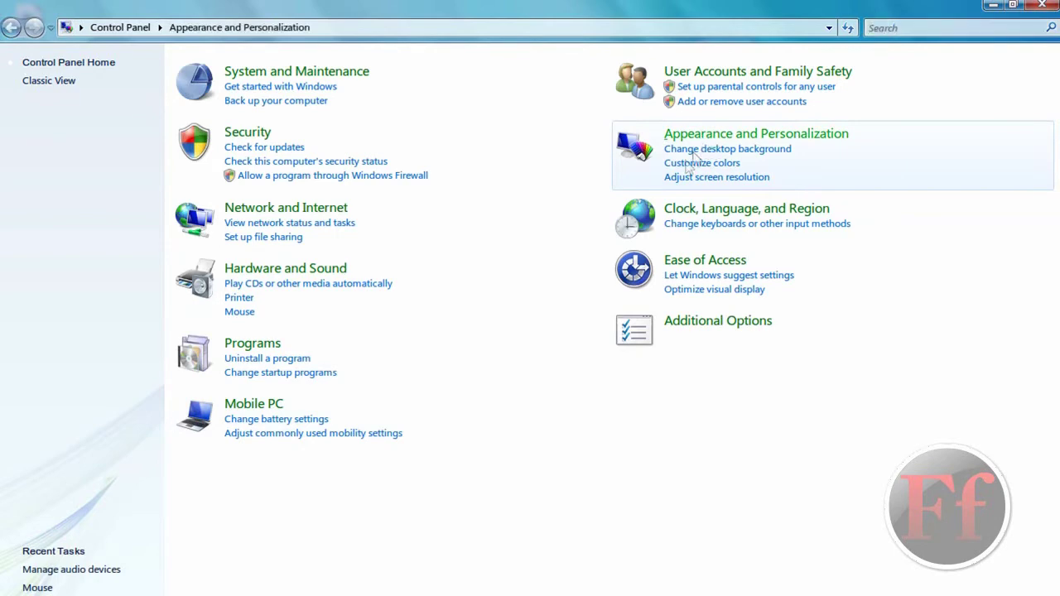
pyautogui.click(291, 102)
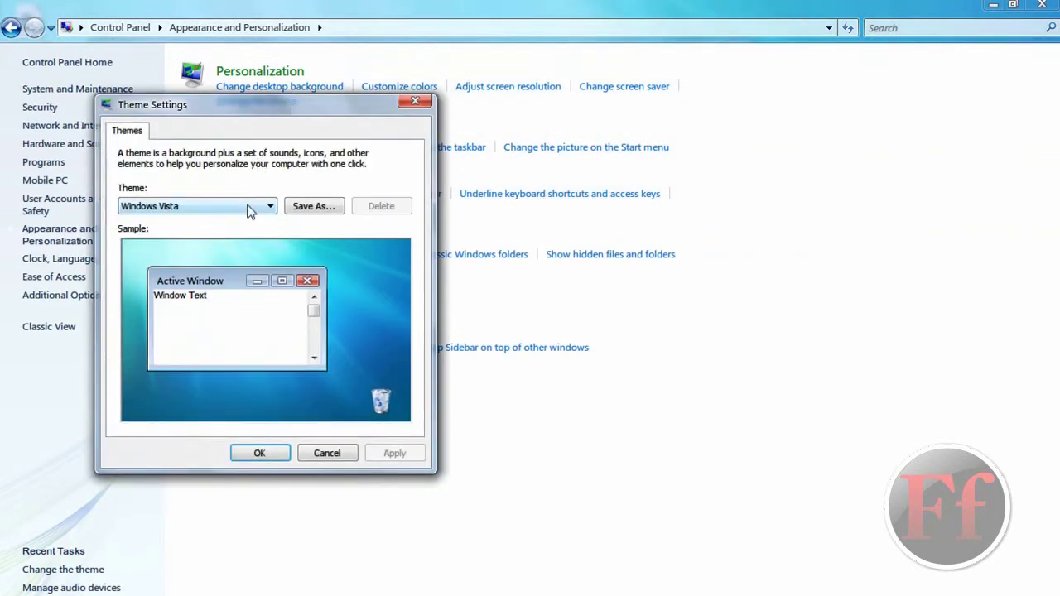
pyautogui.click(249, 209)
pyautogui.click(247, 212)
pyautogui.click(324, 455)
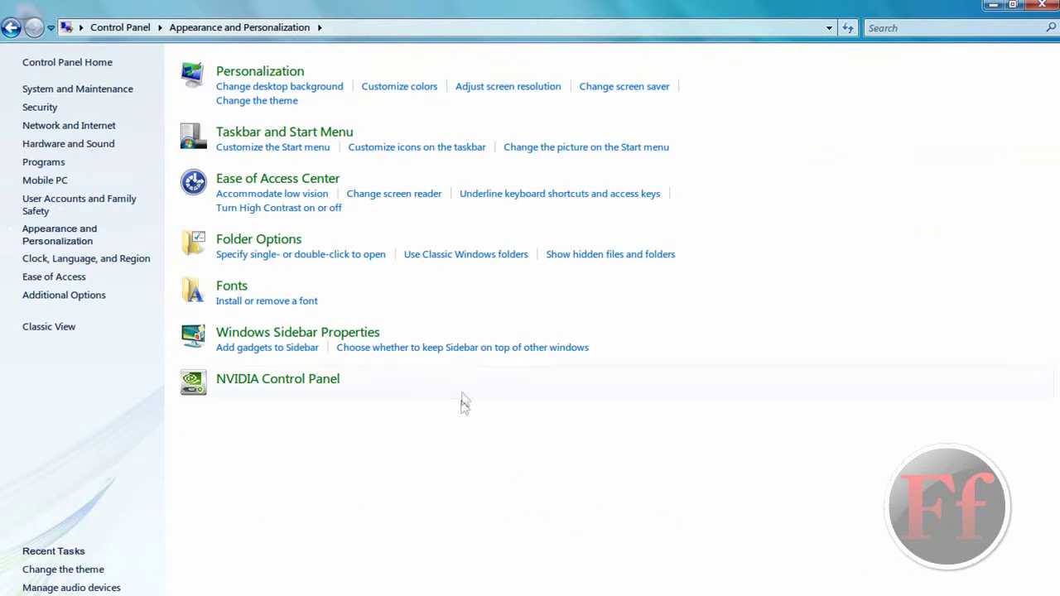
pyautogui.click(394, 87)
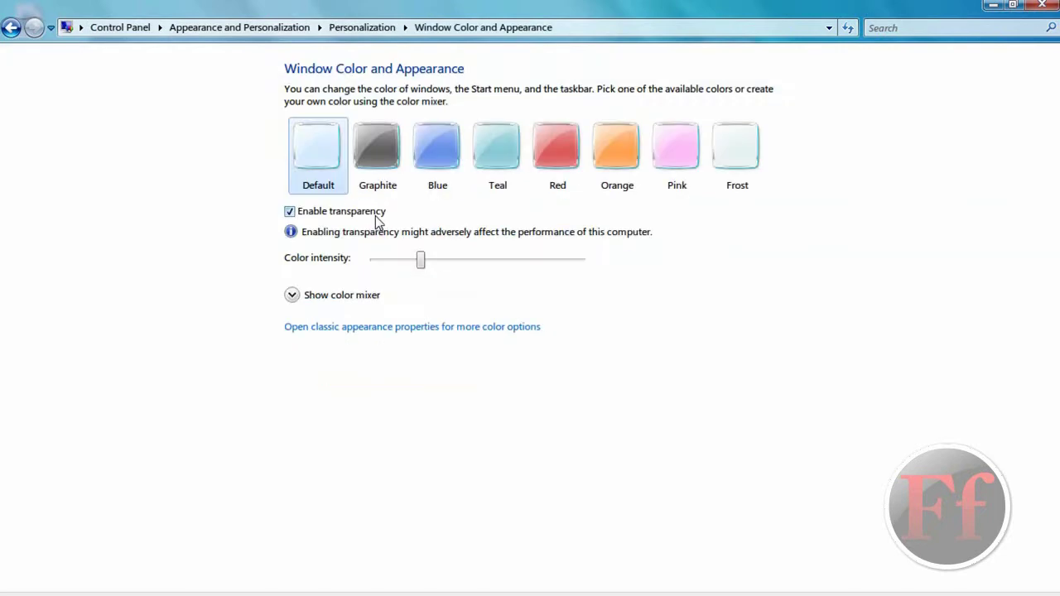
pyautogui.click(374, 157)
pyautogui.click(336, 161)
pyautogui.click(351, 328)
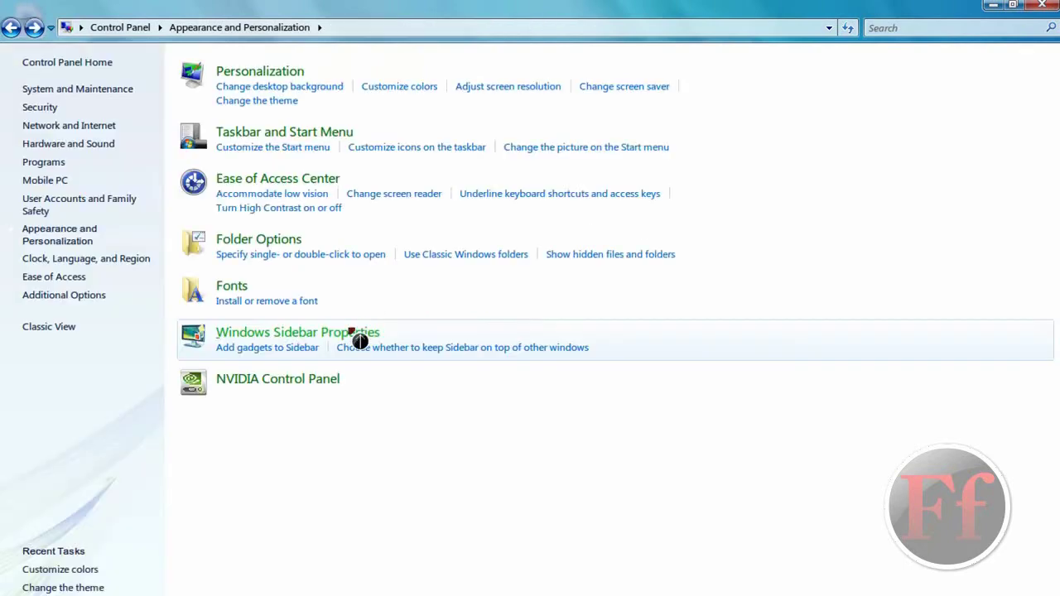
pyautogui.click(236, 371)
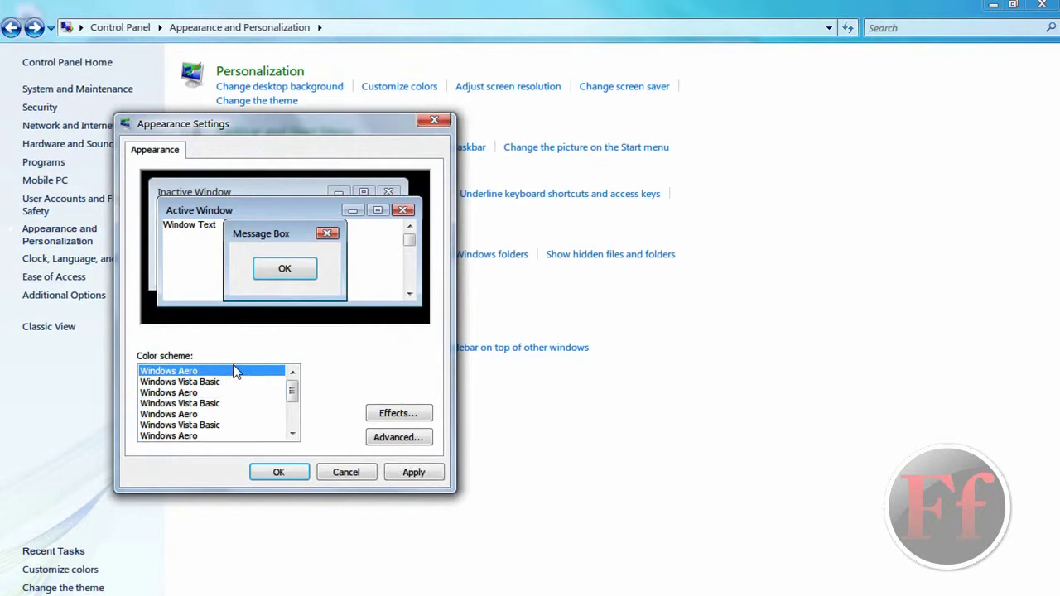
pyautogui.click(236, 392)
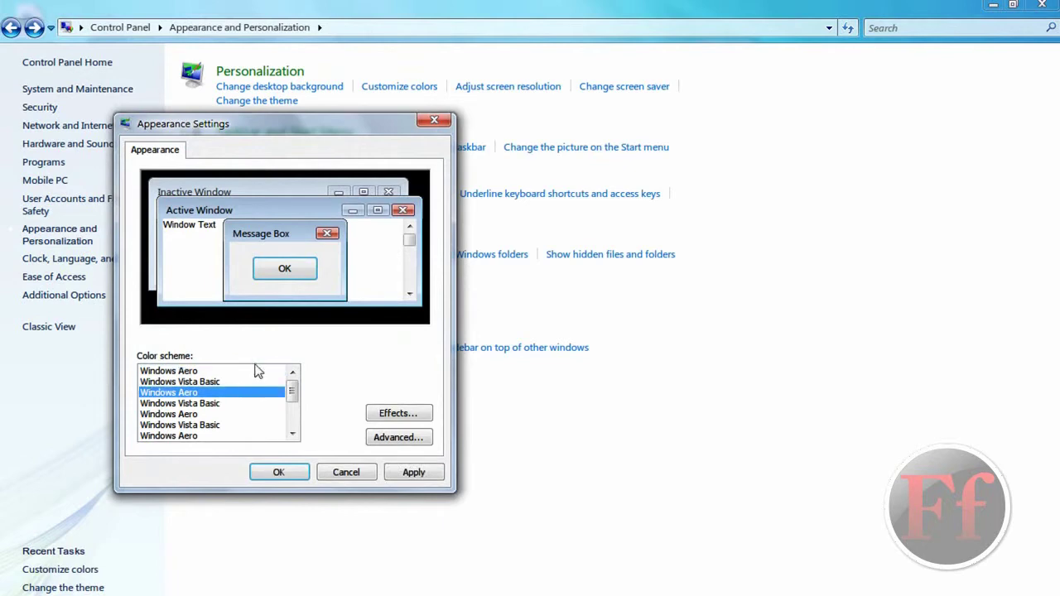
pyautogui.click(252, 381)
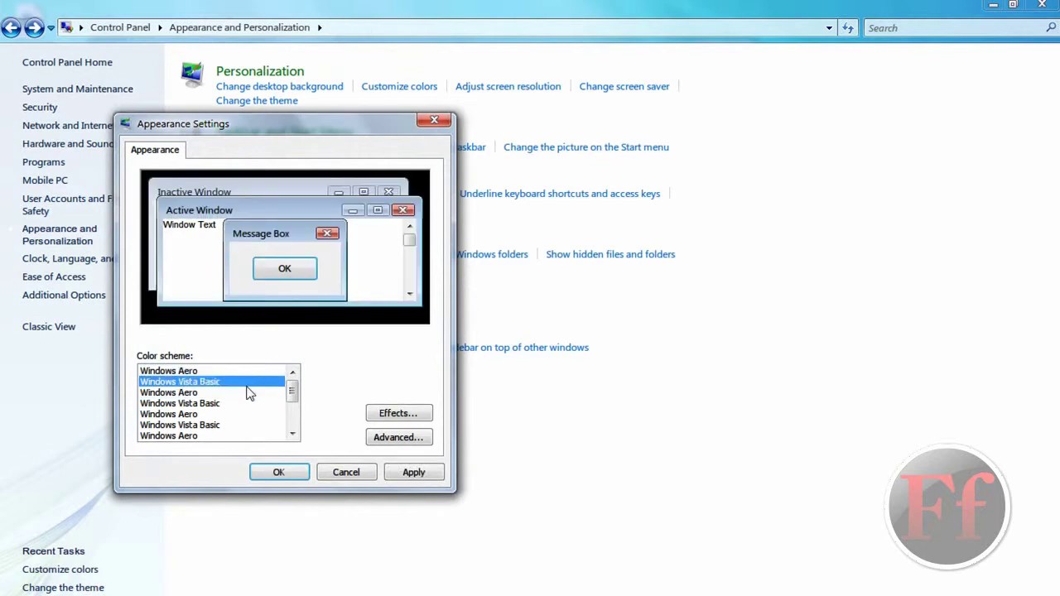
pyautogui.click(241, 394)
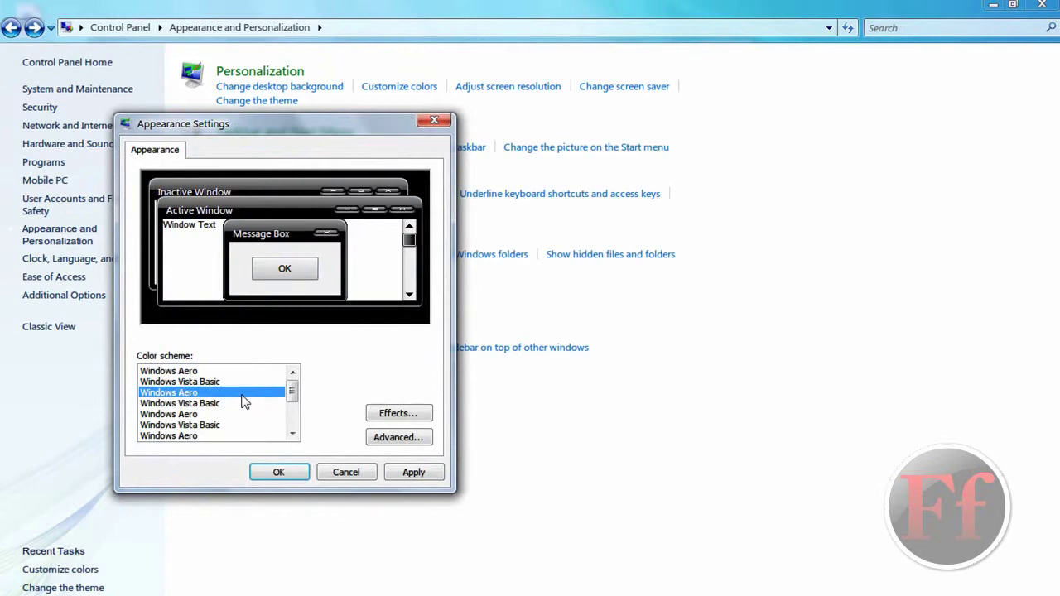
pyautogui.click(241, 403)
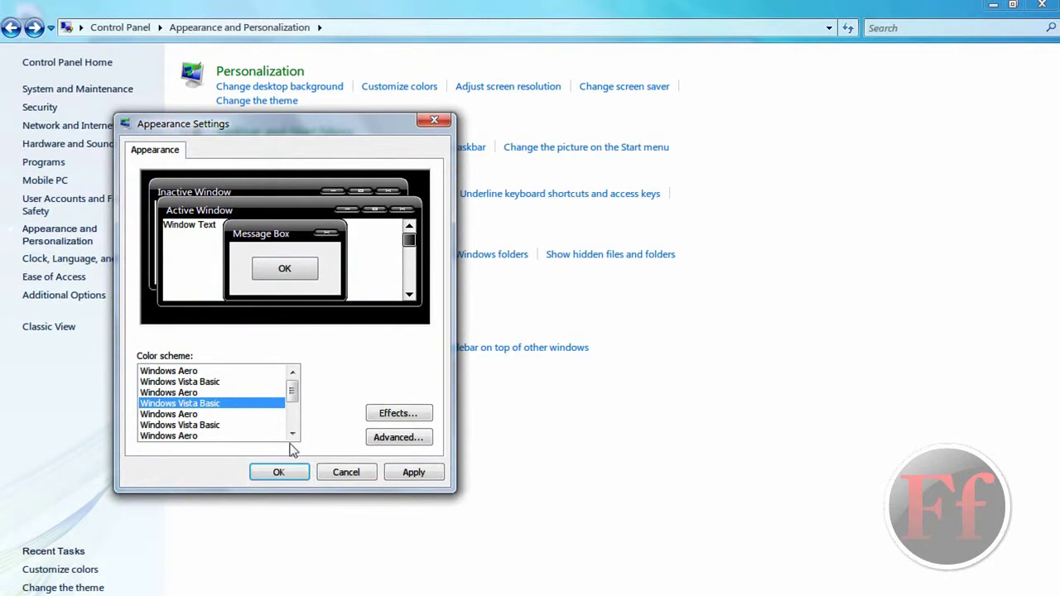
pyautogui.scroll(-5, 292, 433)
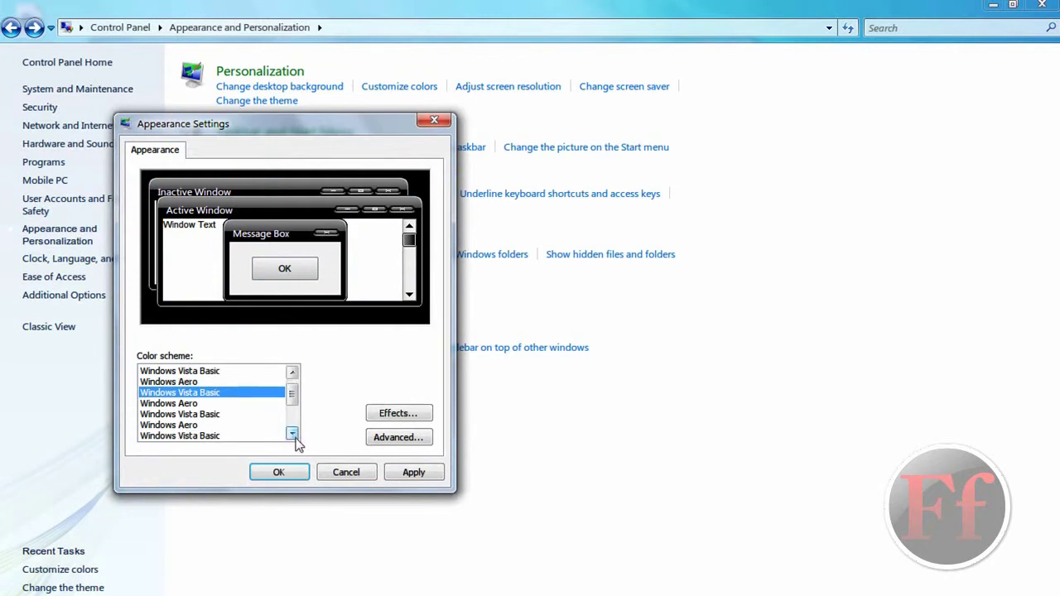
pyautogui.click(344, 471)
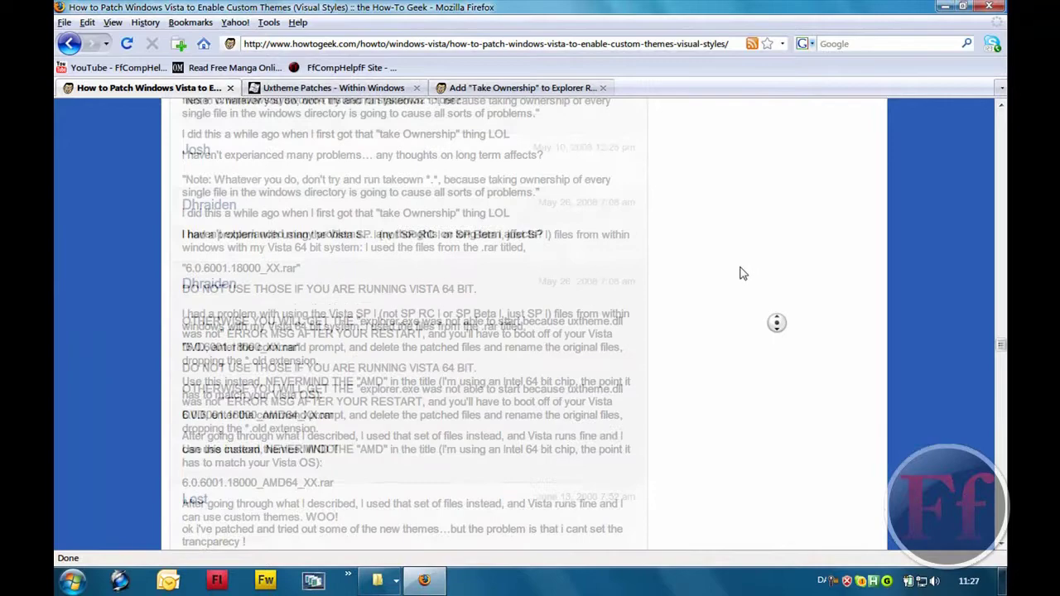
# Stop at the reader comments and clear stray text selections in them
pyautogui.click(742, 275)
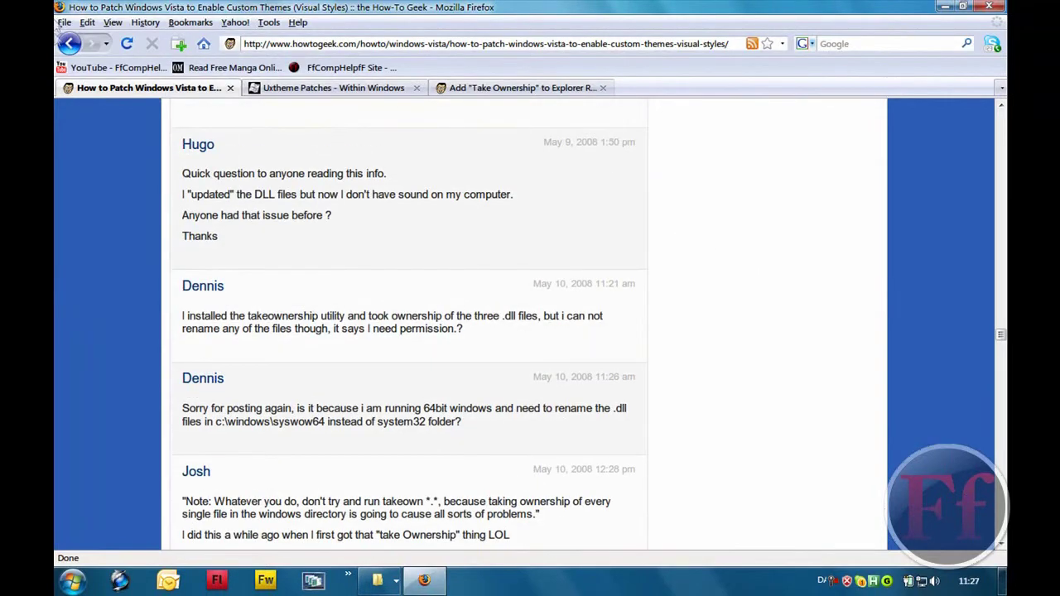
pyautogui.moveTo(343, 422); pyautogui.dragTo(598, 424)
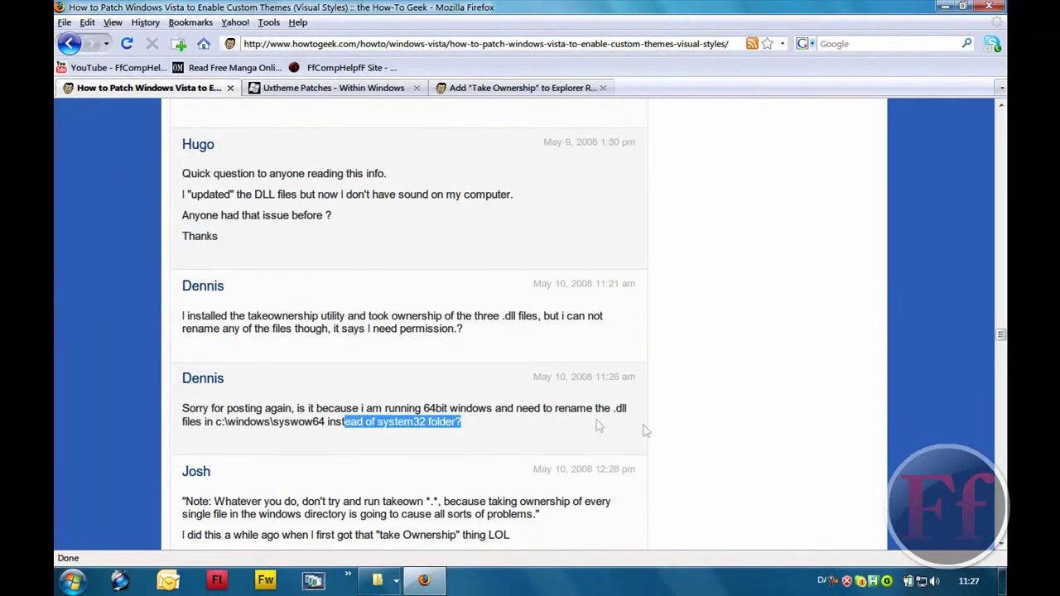
pyautogui.click(505, 441)
pyautogui.scroll(-2, 523, 446)
pyautogui.scroll(-3, 523, 446)
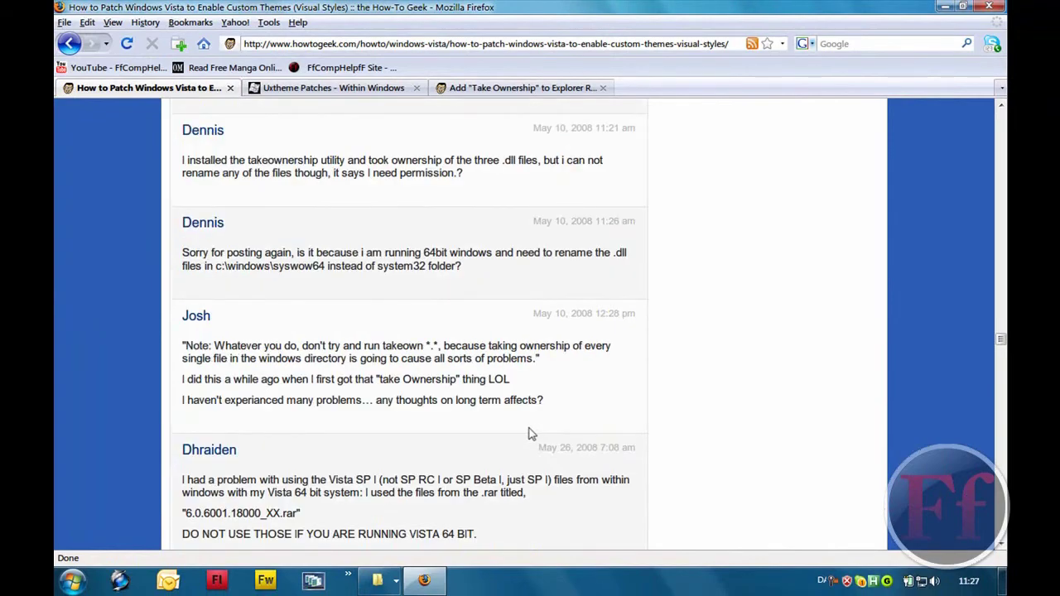
pyautogui.moveTo(462, 376); pyautogui.dragTo(427, 379)
pyautogui.click(495, 385)
# Autoscroll up past the Appearance Settings screenshot to the section on copying patched files
pyautogui.middleClick(880, 364)
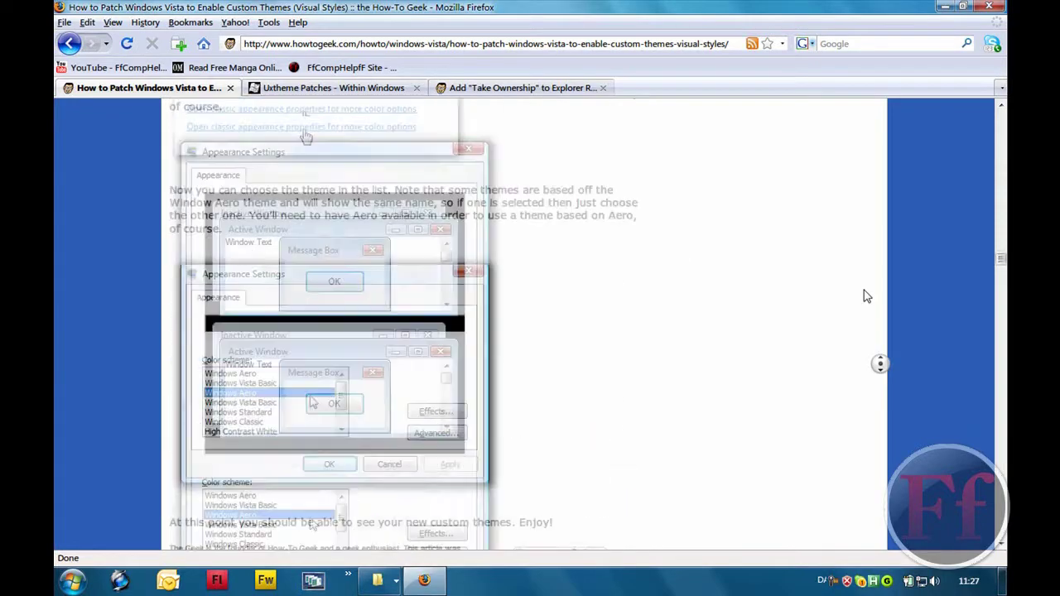
pyautogui.click(654, 321)
pyautogui.scroll(-2, 259, 296)
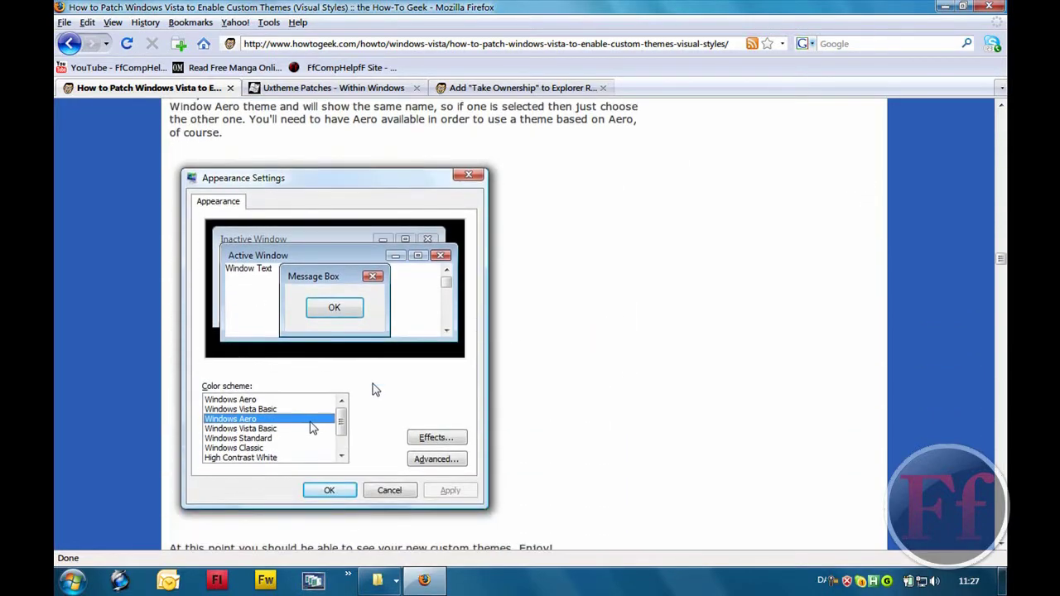
pyautogui.scroll(1, 447, 402)
pyautogui.middleClick(522, 389)
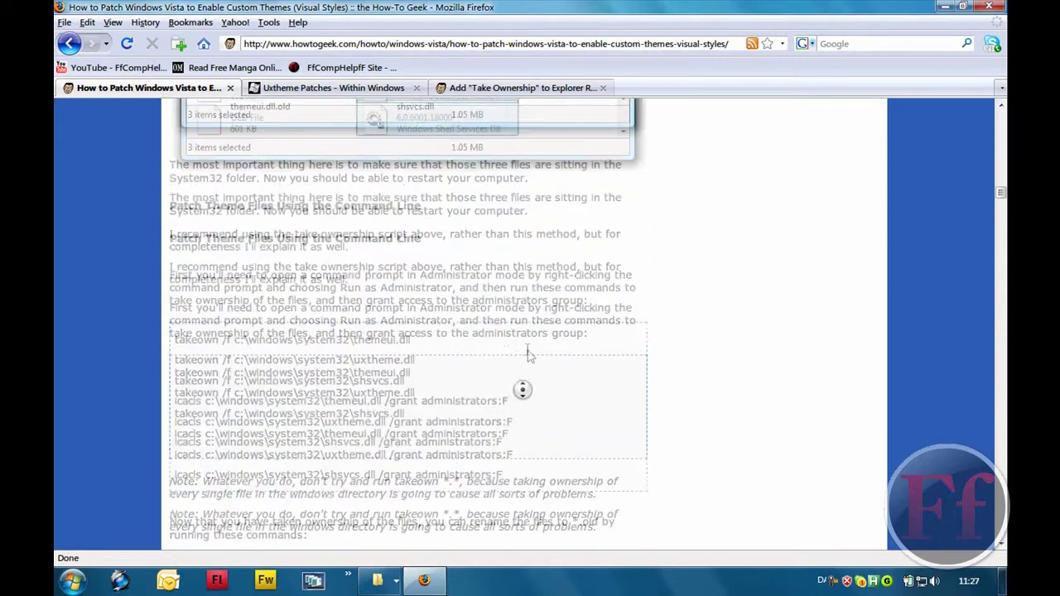
pyautogui.click(527, 356)
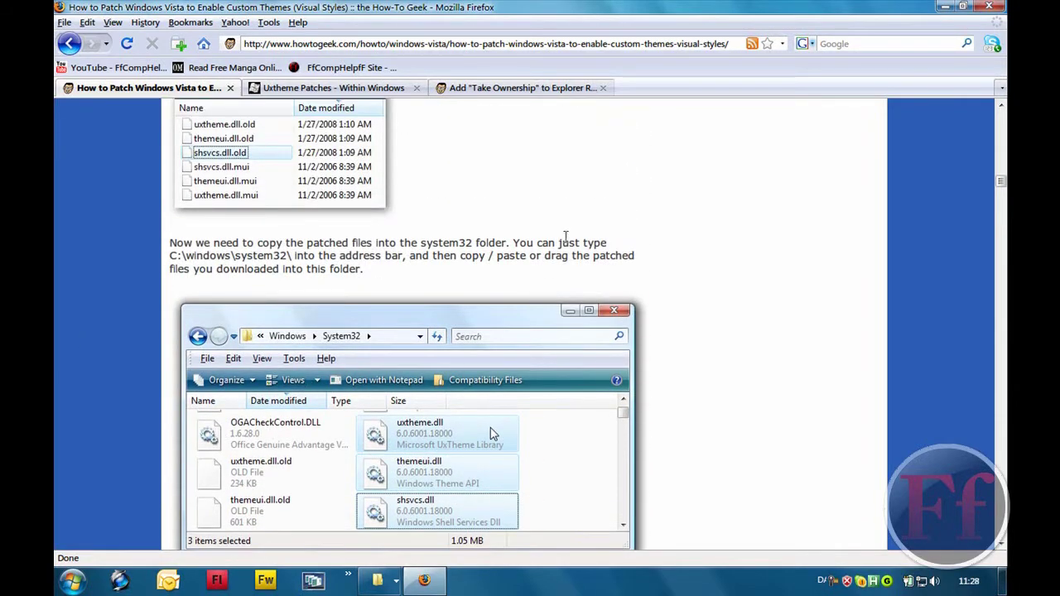
# Scroll further up to the Take Ownership and rename-to-.old instructions
pyautogui.middleClick(566, 223)
pyautogui.scroll(3, 567, 222)
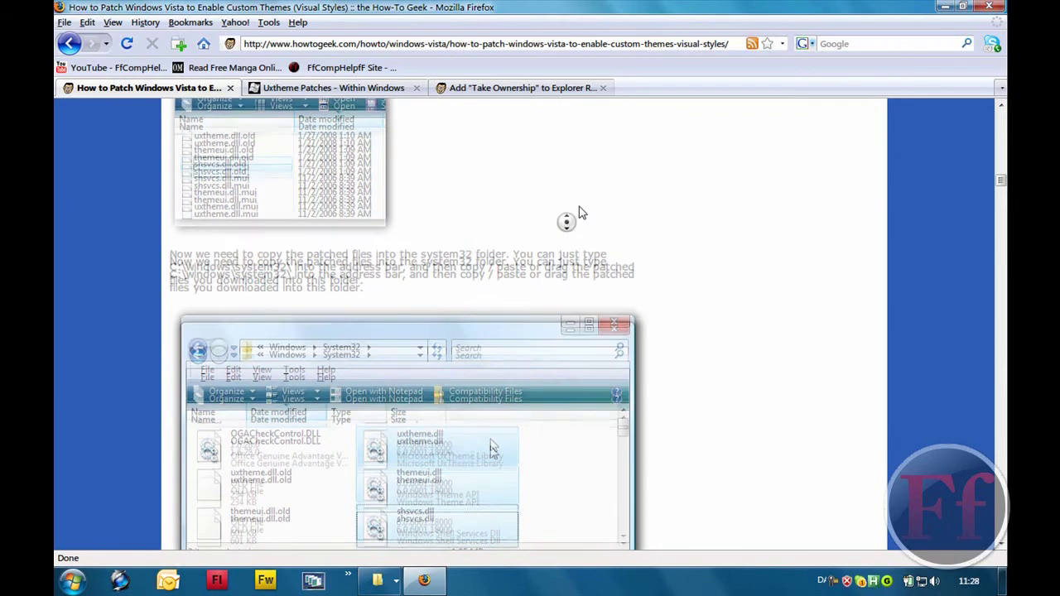
pyautogui.scroll(4, 566, 222)
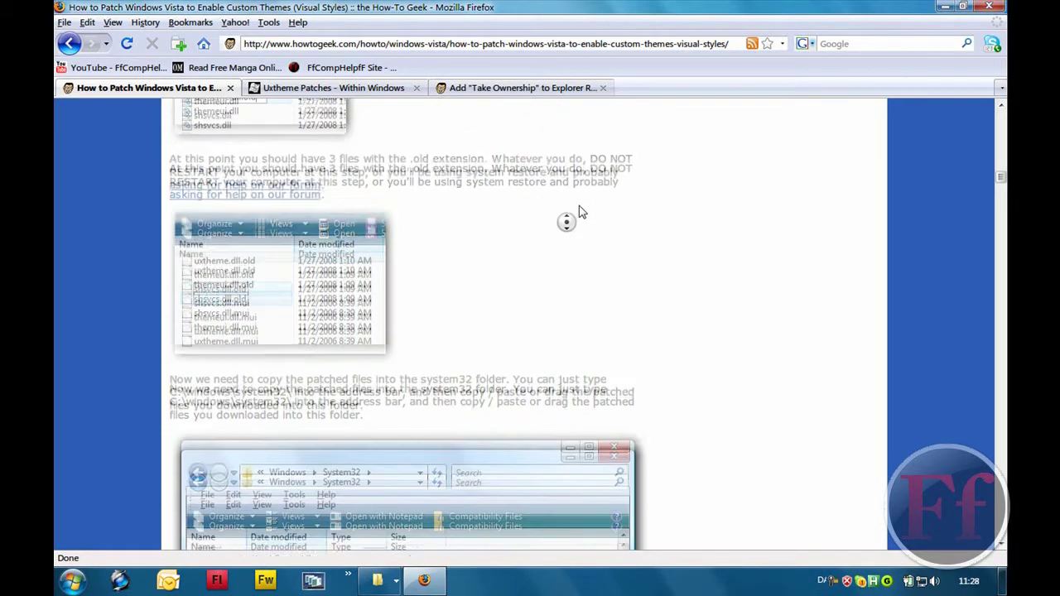
pyautogui.middleClick(578, 211)
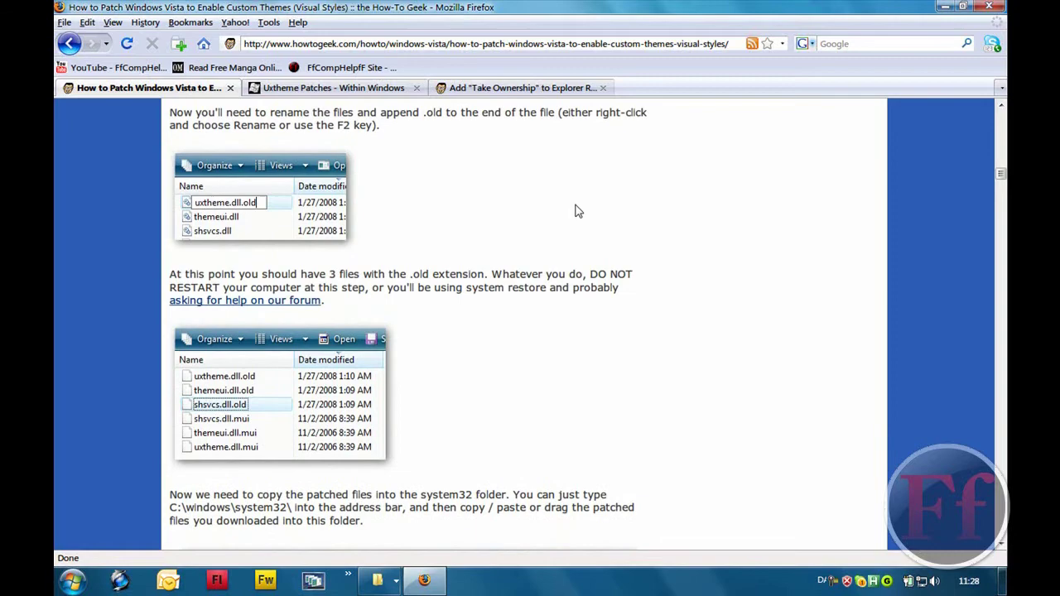
pyautogui.scroll(-1, 615, 201)
pyautogui.scroll(4, 615, 201)
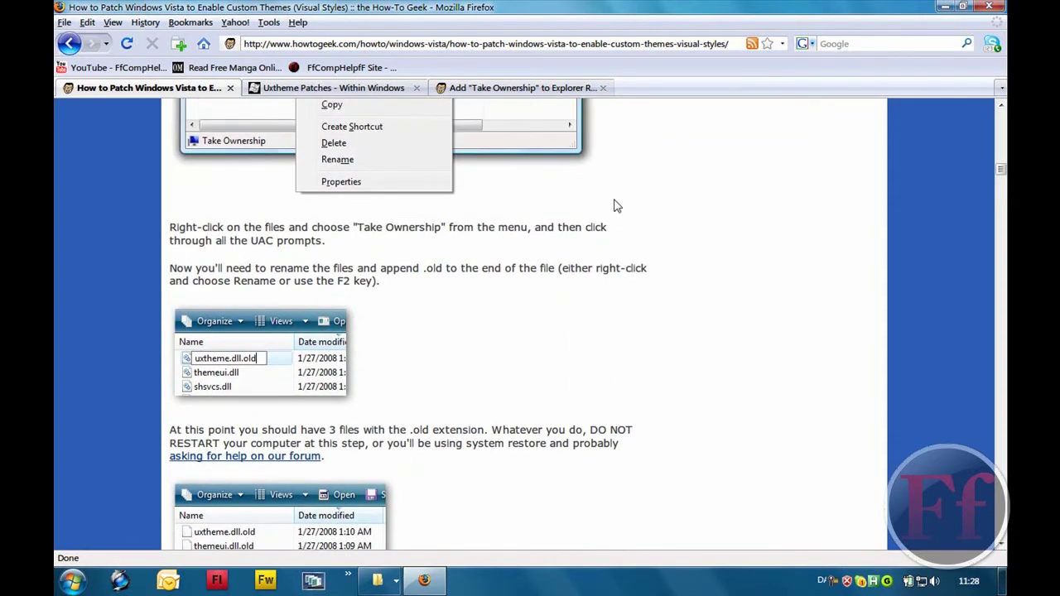
pyautogui.scroll(3, 615, 206)
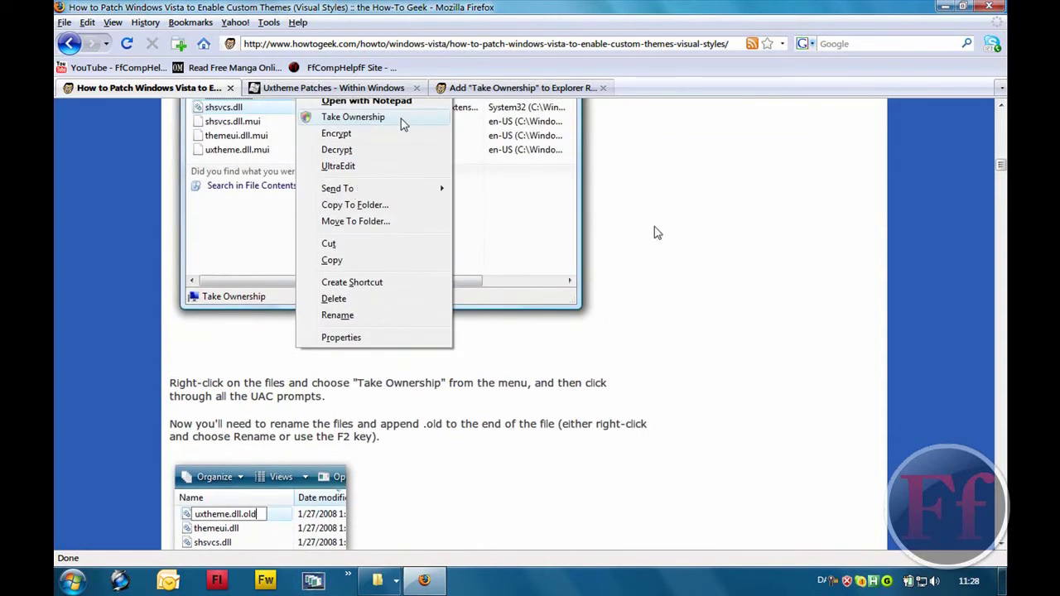